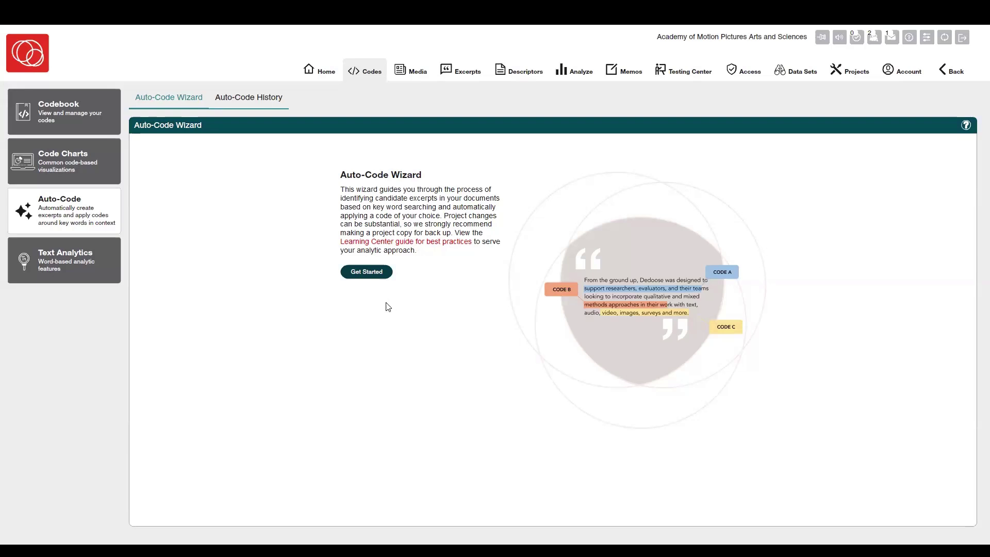
- Launch the Auto-Code Wizard so step 1, Select Excerpting Mode, appears
left_click(367, 273)
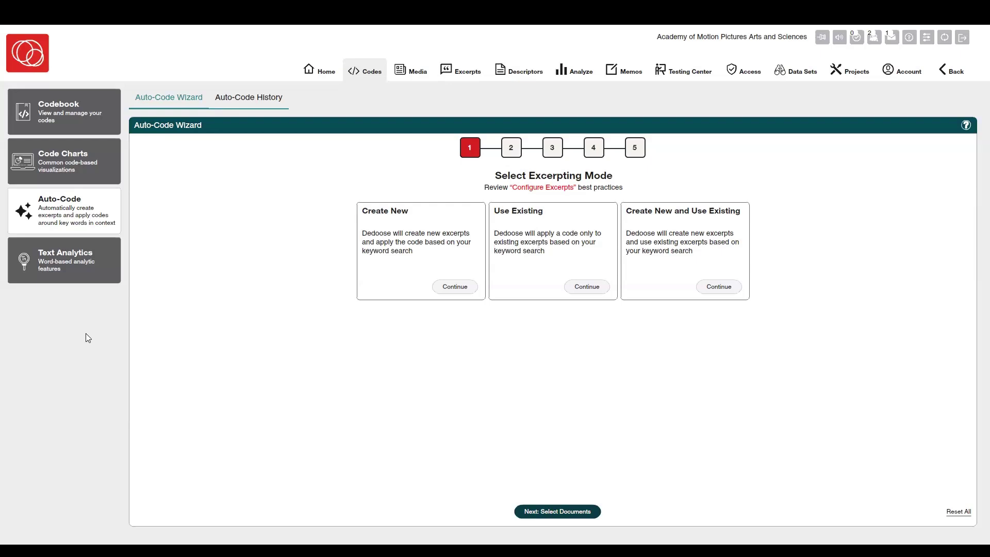
- Pick the Create New excerpting mode, leaving excerpt length at Paragraph
left_click(452, 289)
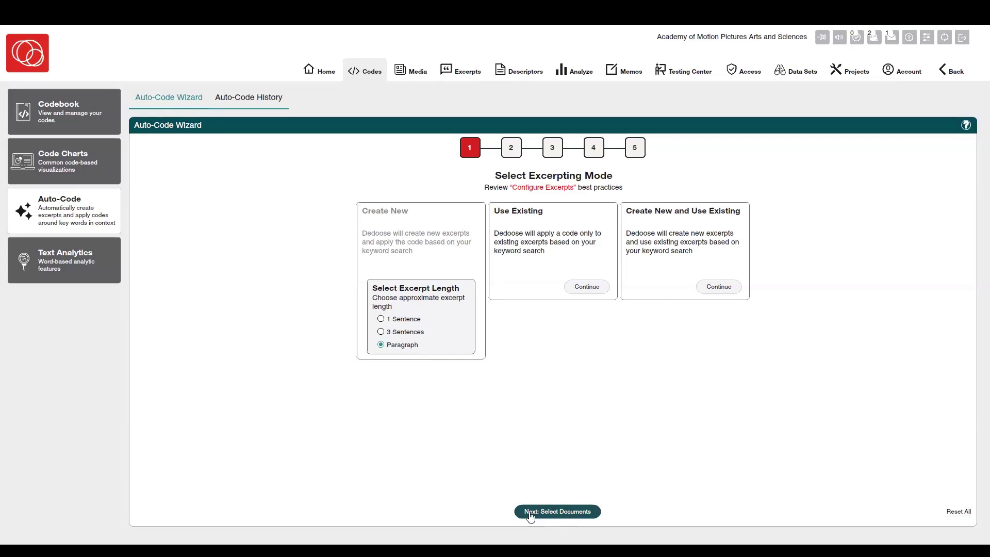
- Select documents 29_RC_7.28 and 16_HK_7.23 for the auto-code search and continue
left_click(557, 513)
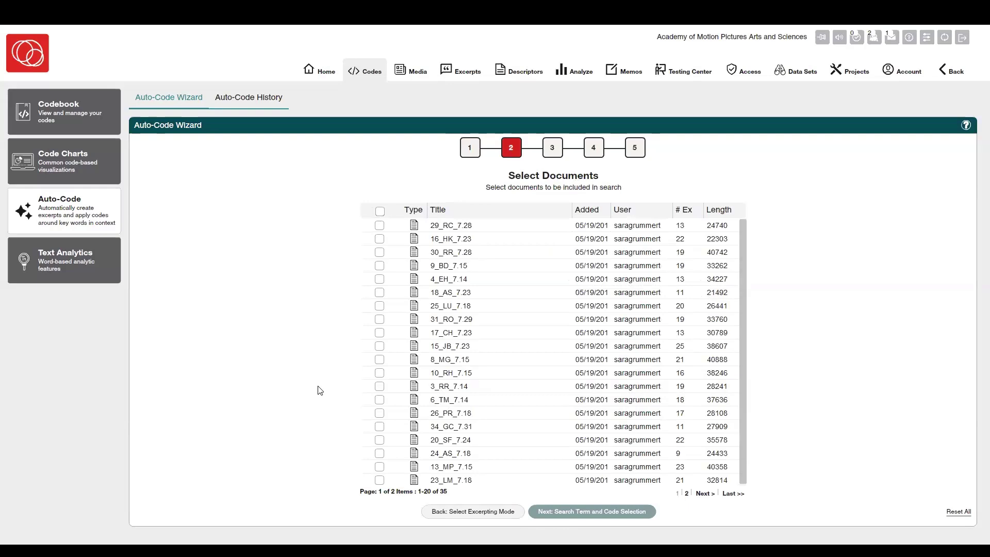
left_click(379, 225)
left_click(379, 239)
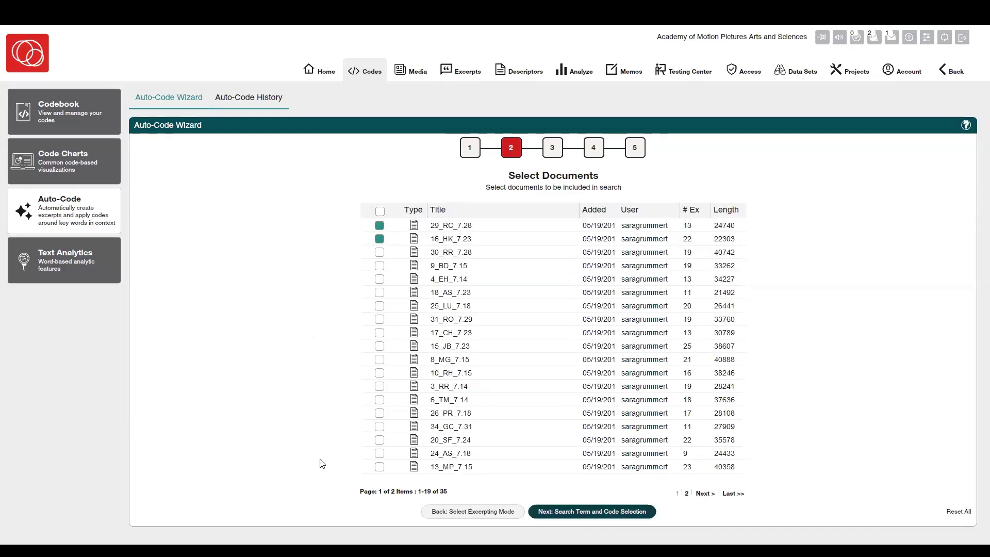
left_click(603, 510)
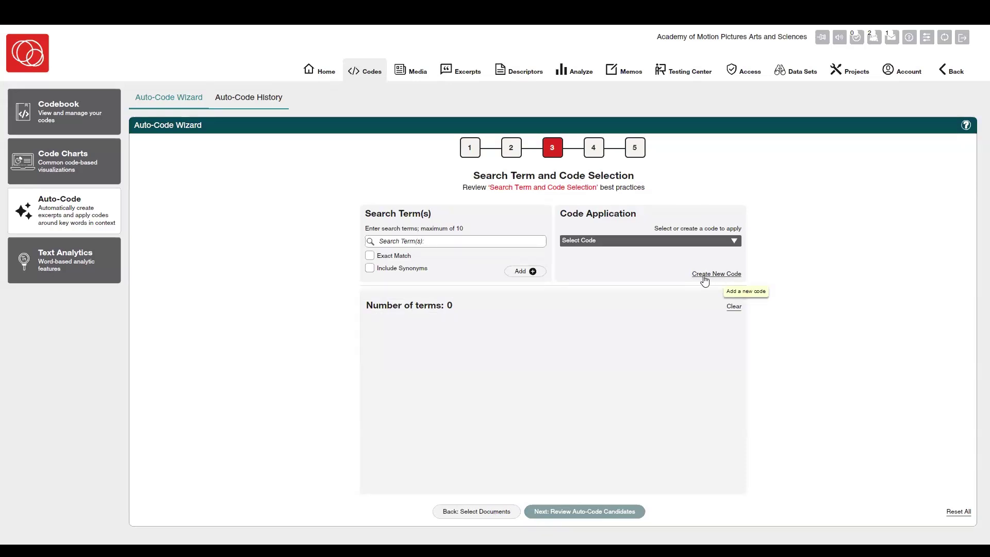
- Create code 'AC: Museum' with description 'auto-code around this topic' as the code to apply
left_click(704, 279)
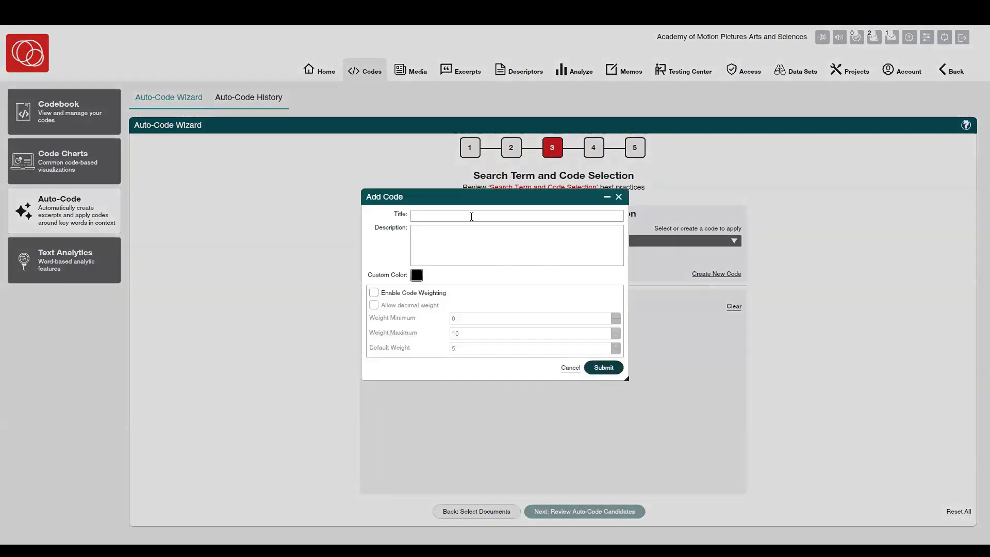
left_click_drag(517, 196, 625, 297)
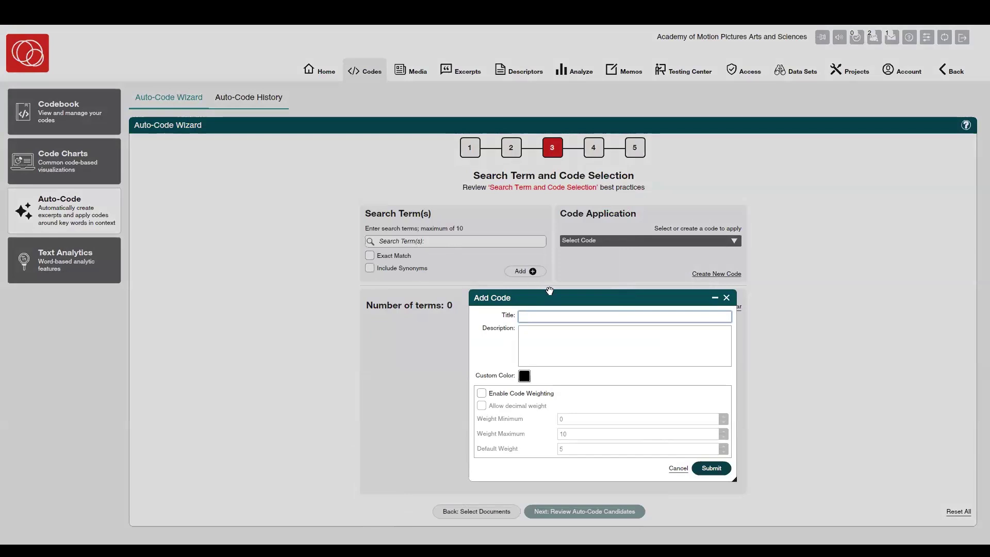
left_click_drag(544, 296, 496, 194)
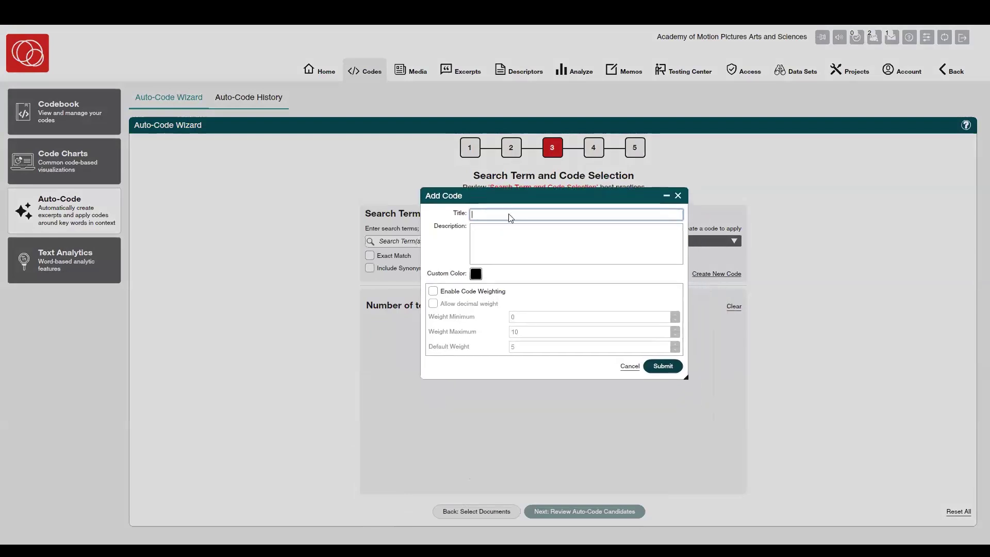
type("Museum")
left_click(473, 214)
type("C:")
left_click(518, 234)
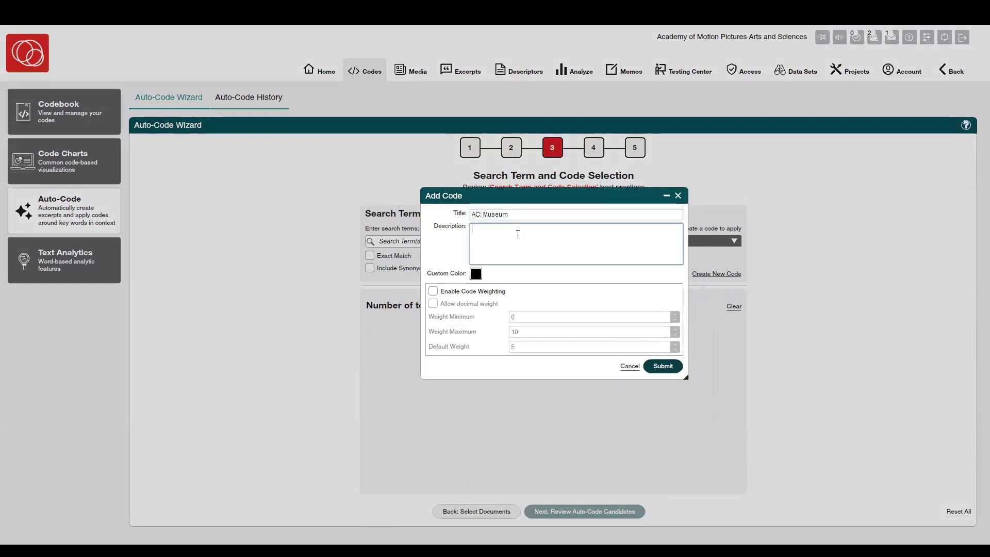
type("auto-code around ")
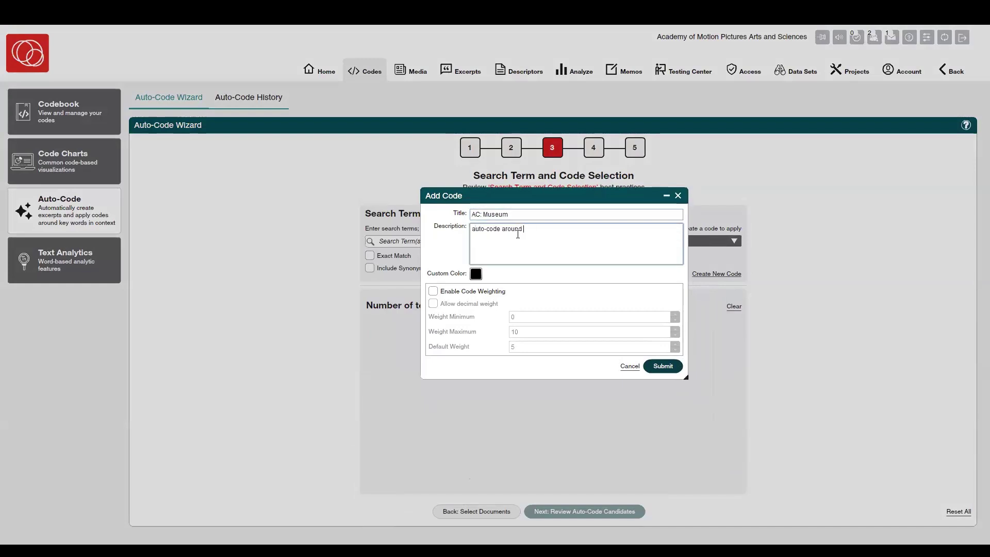
type("this topic")
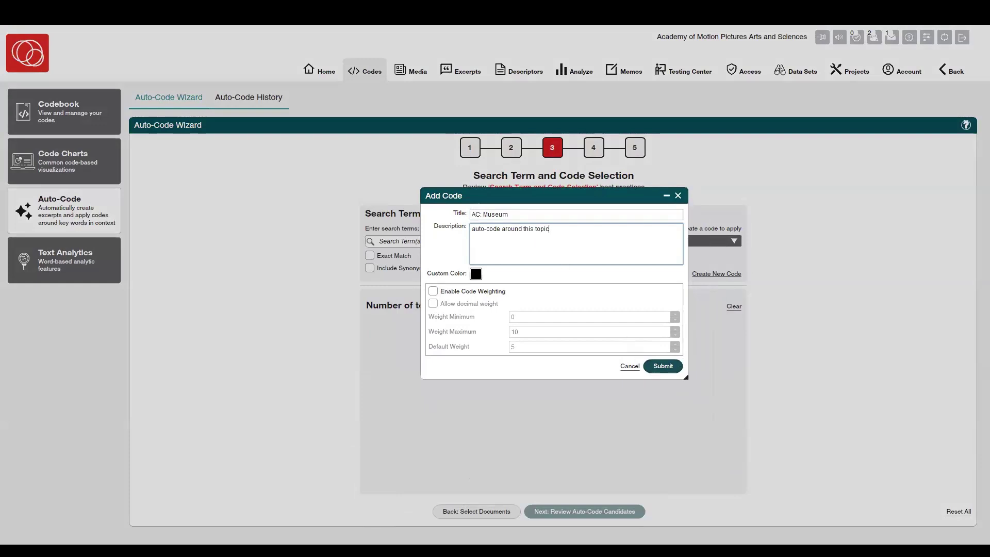
left_click(663, 366)
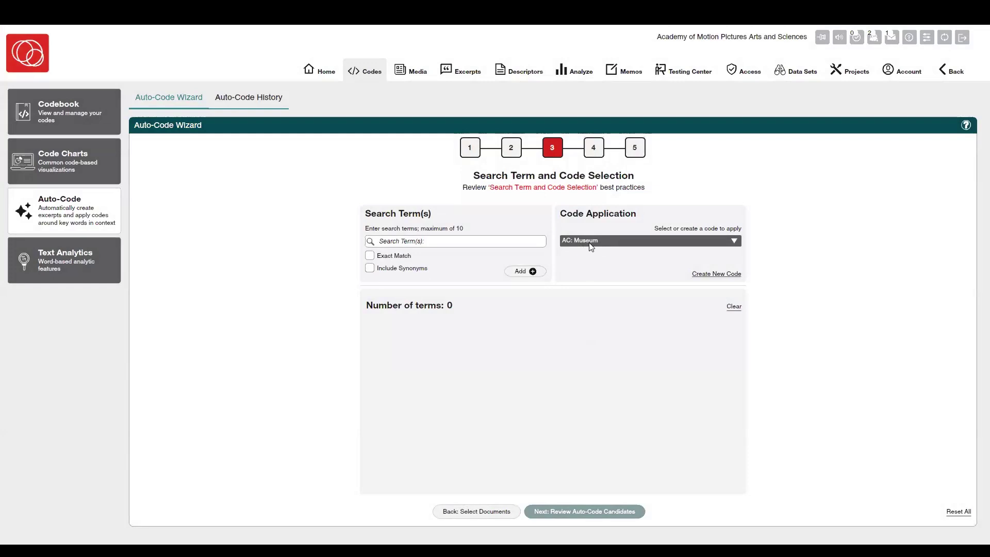
- Add 'museum' as a search term together with its synonyms
left_click(416, 243)
type("museum")
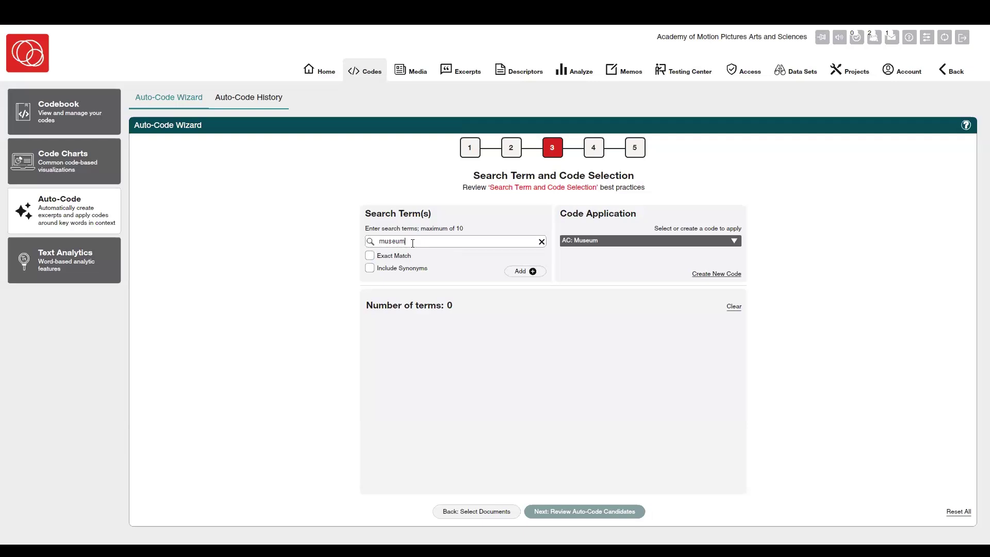
left_click(369, 256)
left_click(520, 271)
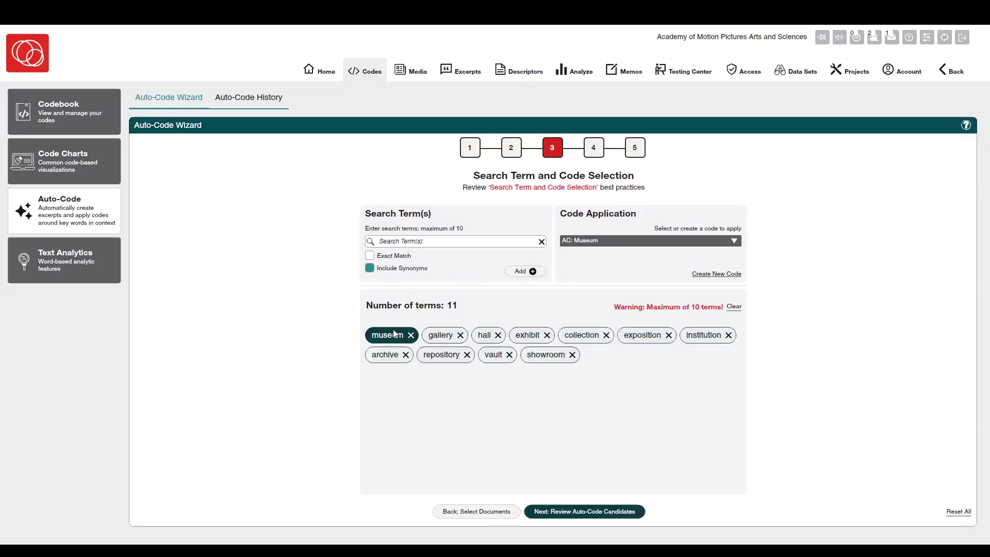
- Remove repository, vault, exposition, institution and collection, keeping AC: Museum as the code
left_click(467, 355)
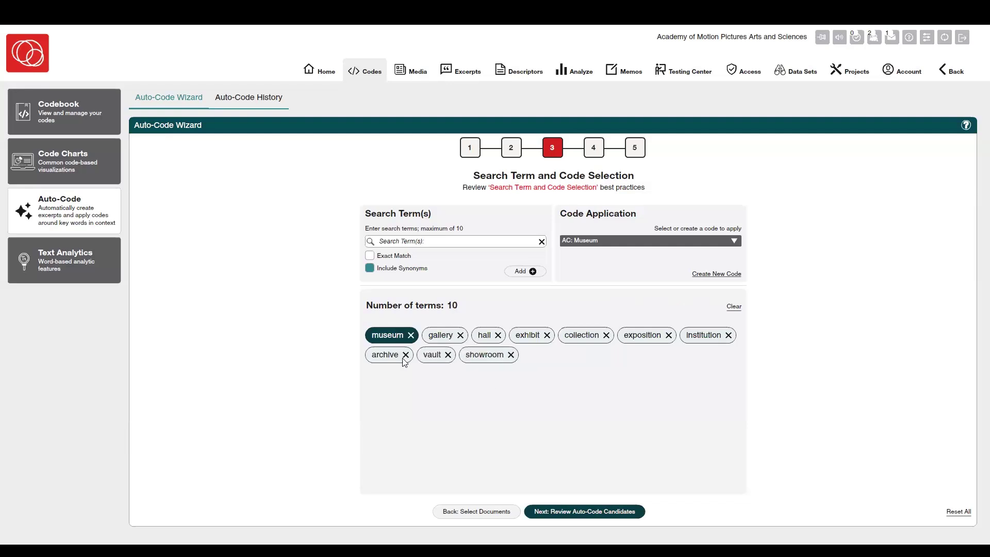
left_click(470, 360)
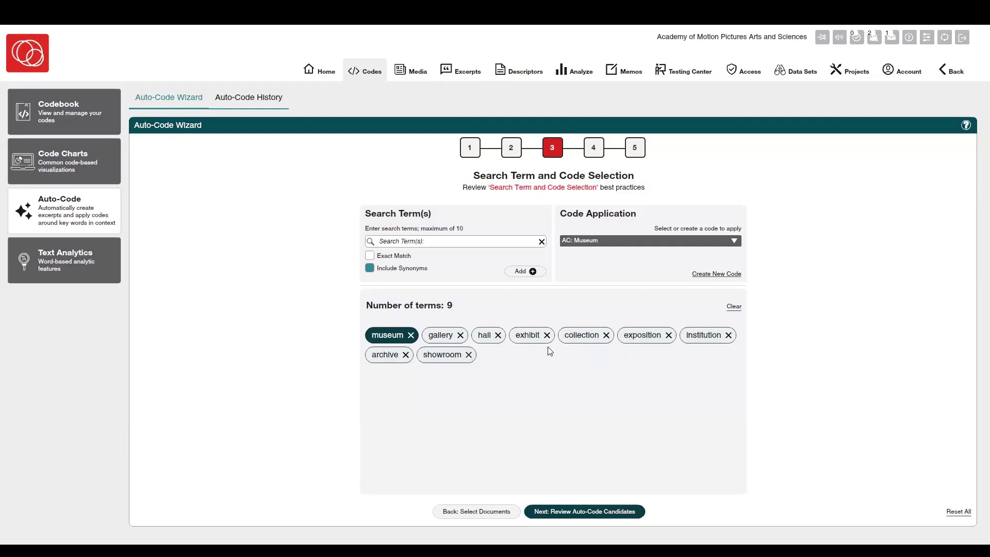
left_click(722, 337)
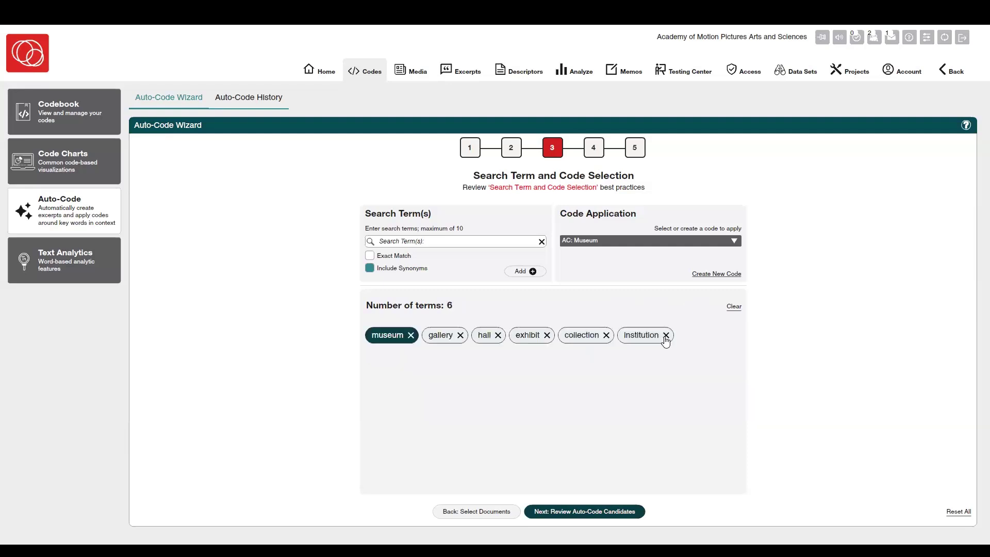
left_click(665, 336)
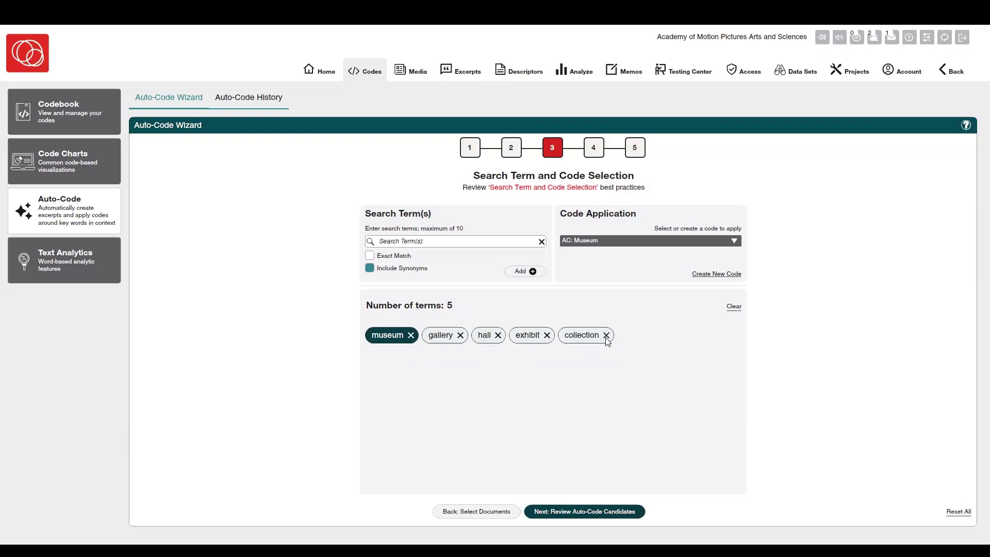
left_click(607, 335)
left_click(590, 245)
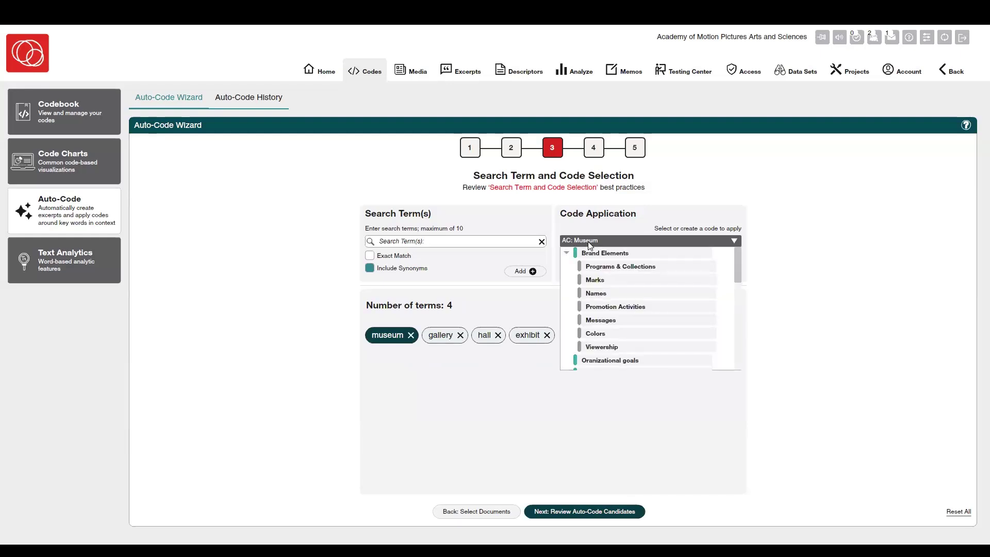
left_click(590, 246)
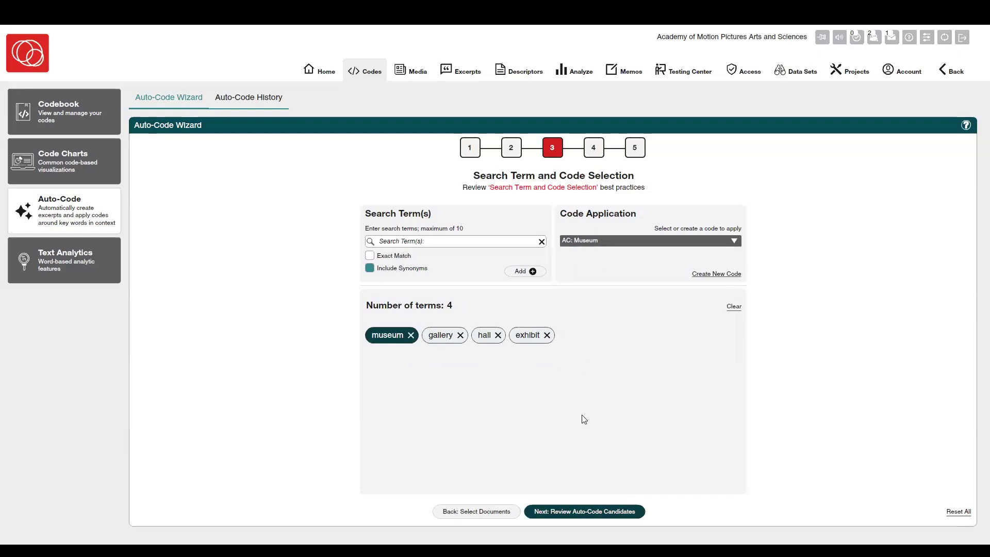
- Run auto-code processing to completion, yielding 21 candidate excerpts from 2 documents
left_click(593, 512)
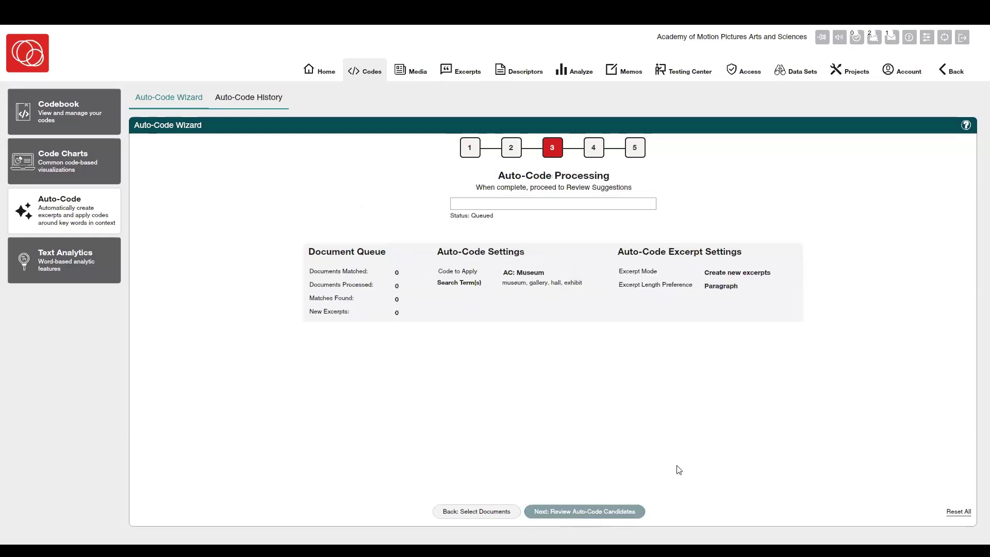
left_click(850, 423)
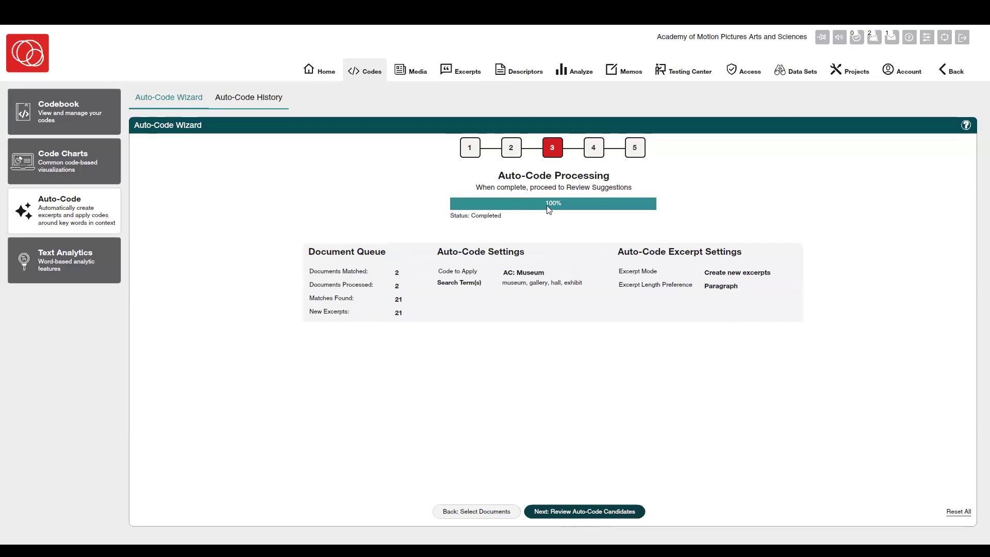
left_click(588, 514)
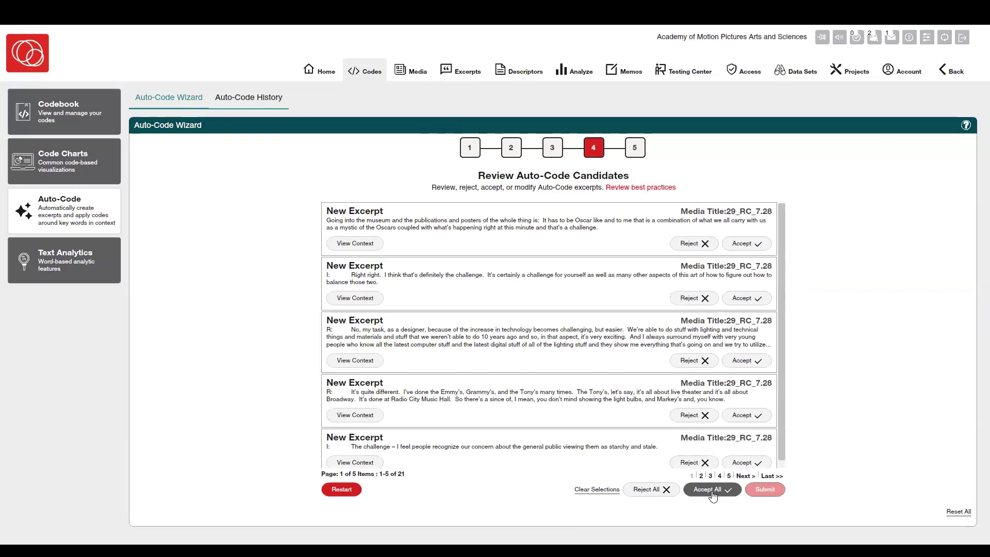
- Try Accept All, clear those selections, and show the first candidate excerpt in context
left_click(718, 494)
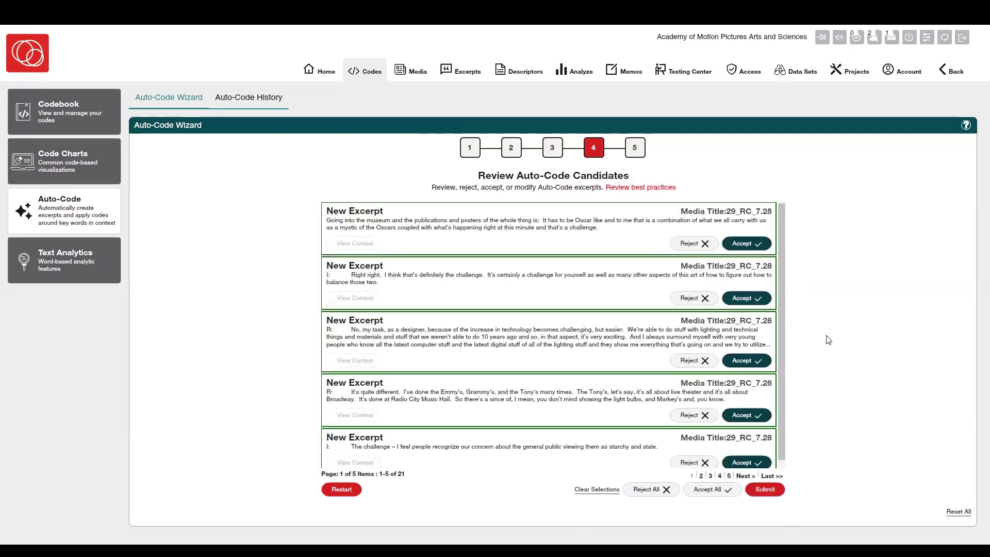
left_click(688, 299)
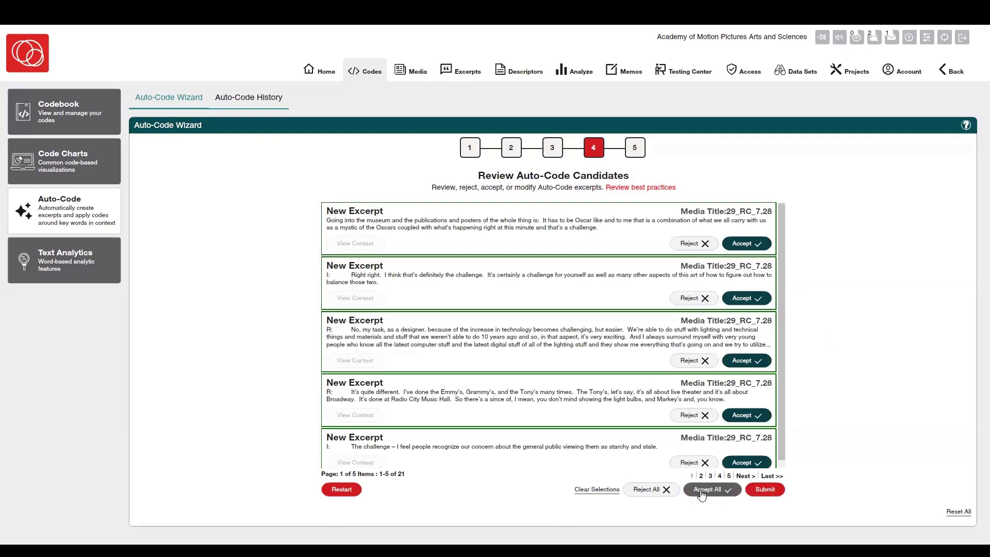
left_click(598, 489)
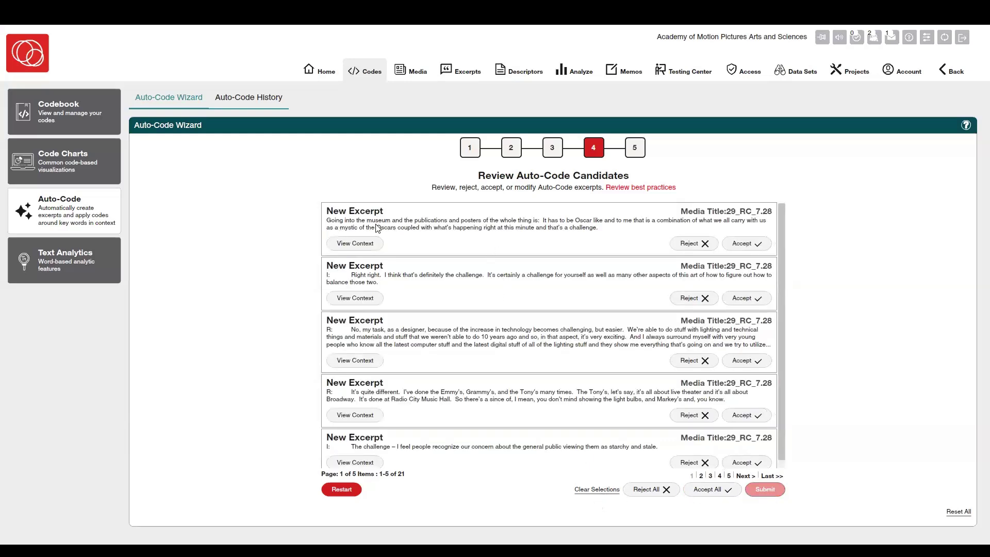
left_click(355, 245)
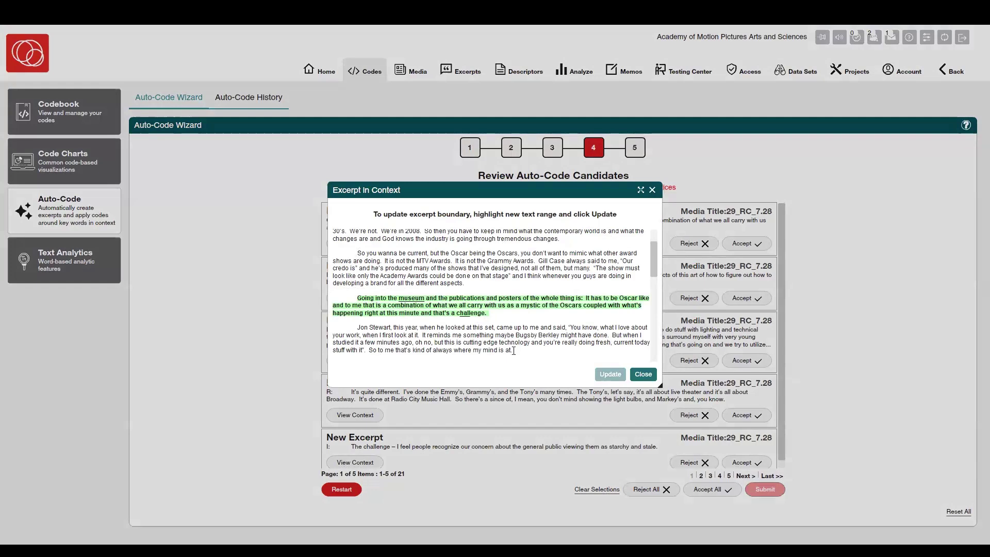
- Extend the first museum excerpt through the following paragraph and update its boundary
left_click_drag(513, 349, 358, 298)
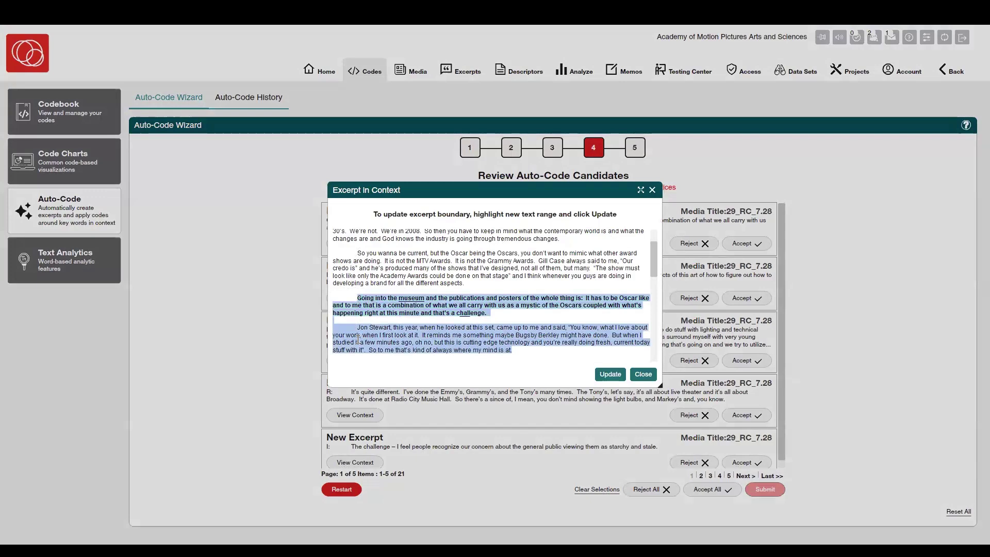
left_click(610, 374)
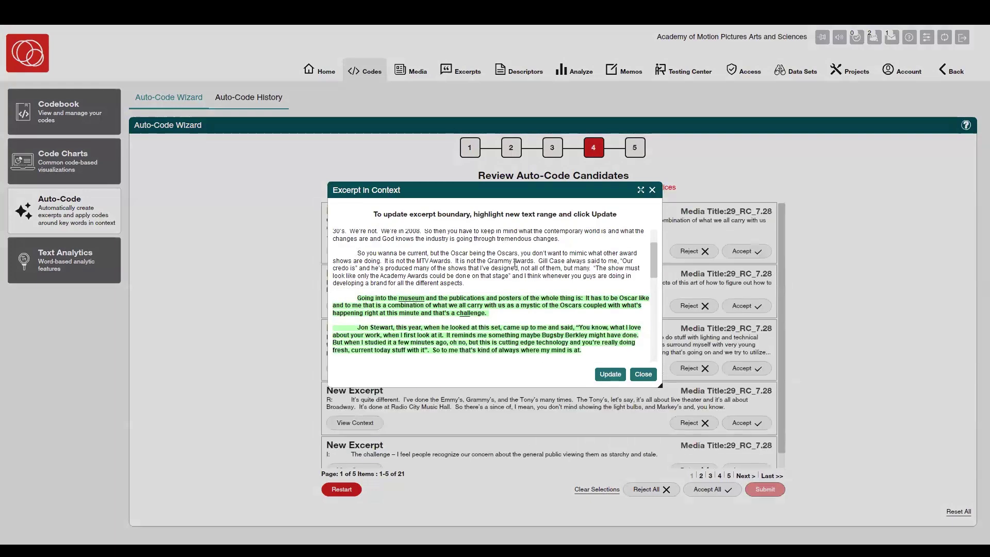
scroll(520, 303, "down", 1)
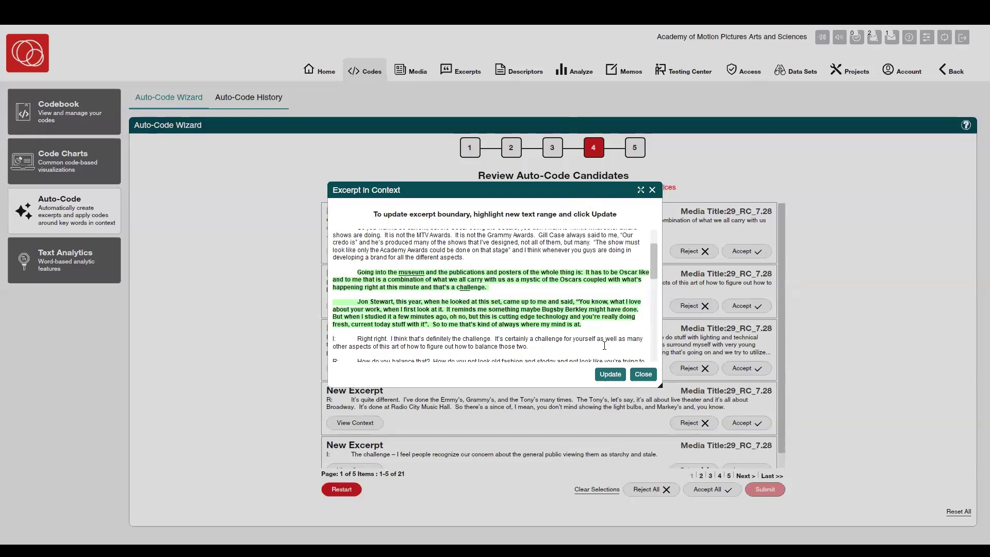
scroll(511, 325, "up", 1)
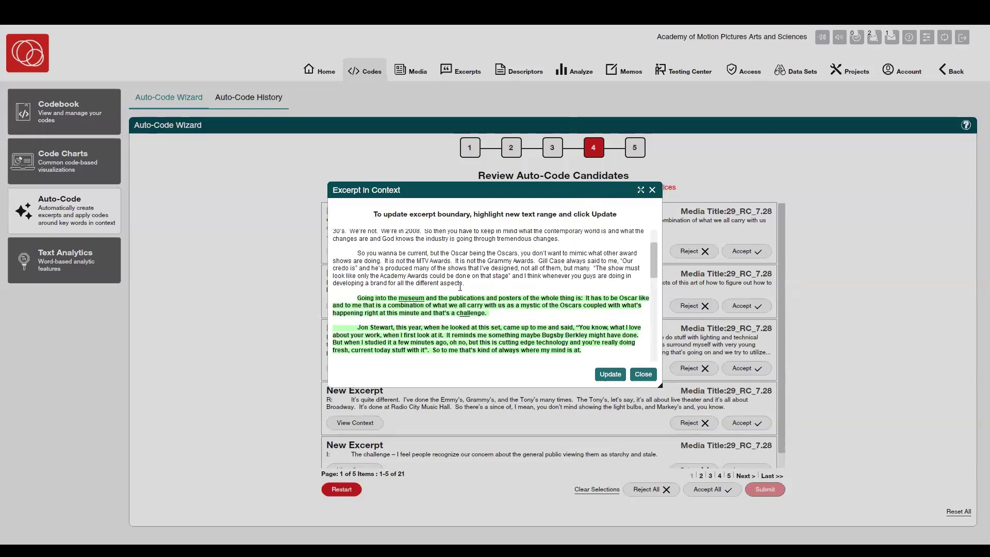
scroll(459, 305, "up", 1)
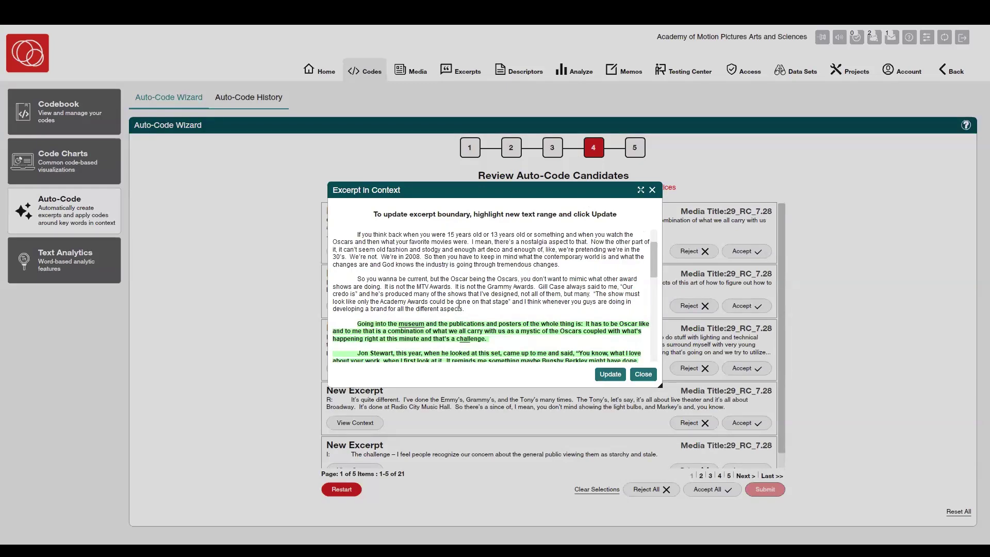
scroll(459, 305, "down", 1)
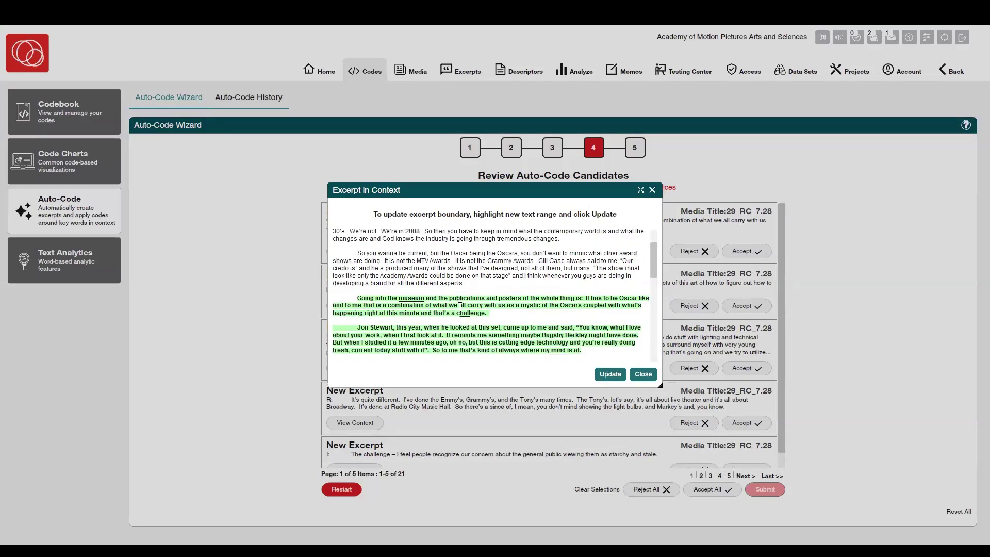
scroll(460, 306, "down", 1)
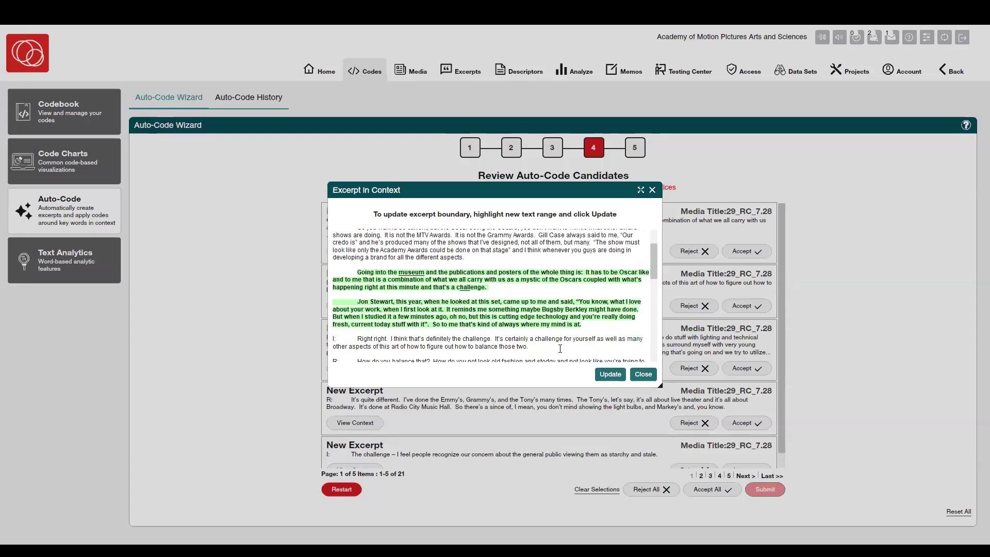
- Save the extended first excerpt and accept it
left_click(604, 374)
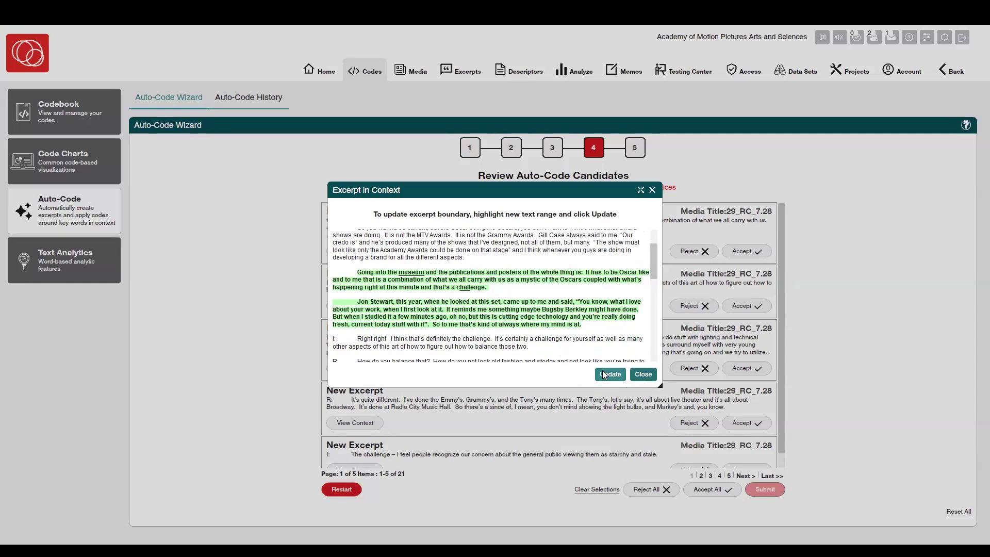
left_click(643, 374)
left_click(746, 251)
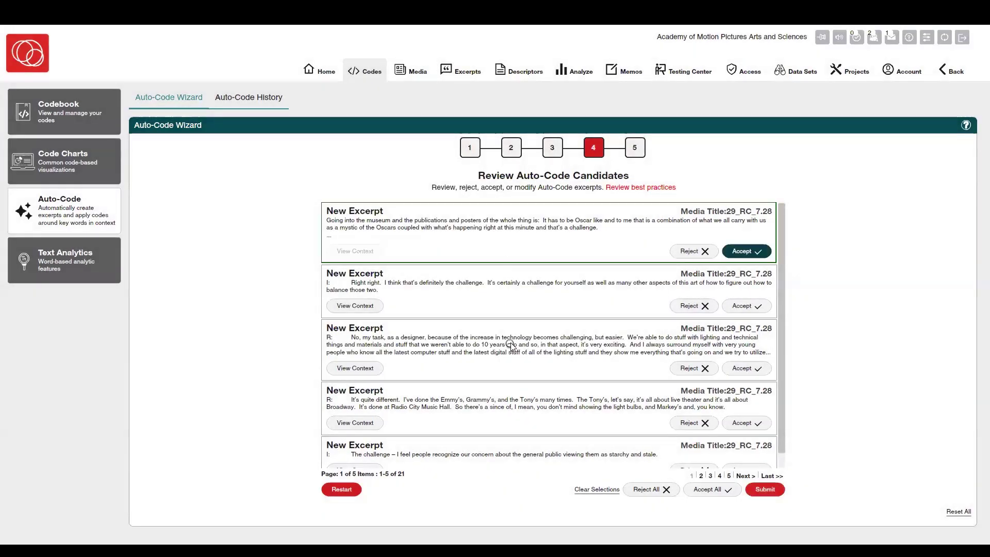
- Trim excerpt 2 to "Right right. I think that's definitely the challenge." and accept excerpts 2–4
left_click(355, 305)
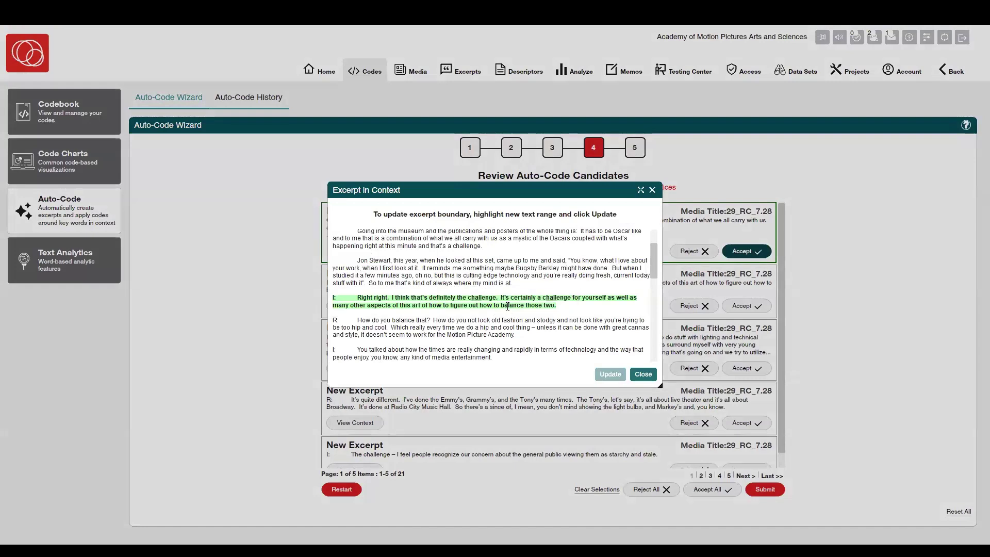
left_click_drag(497, 297, 356, 297)
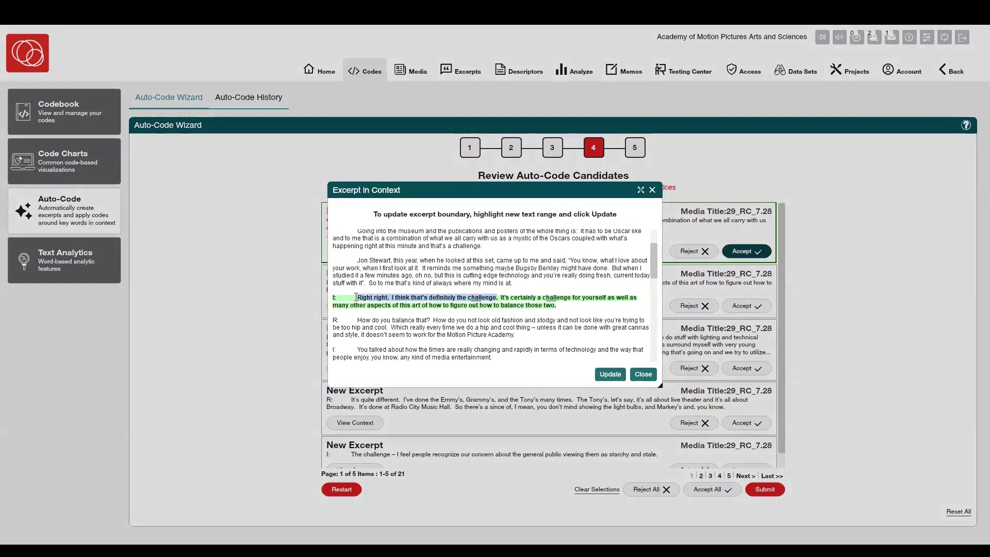
left_click(609, 375)
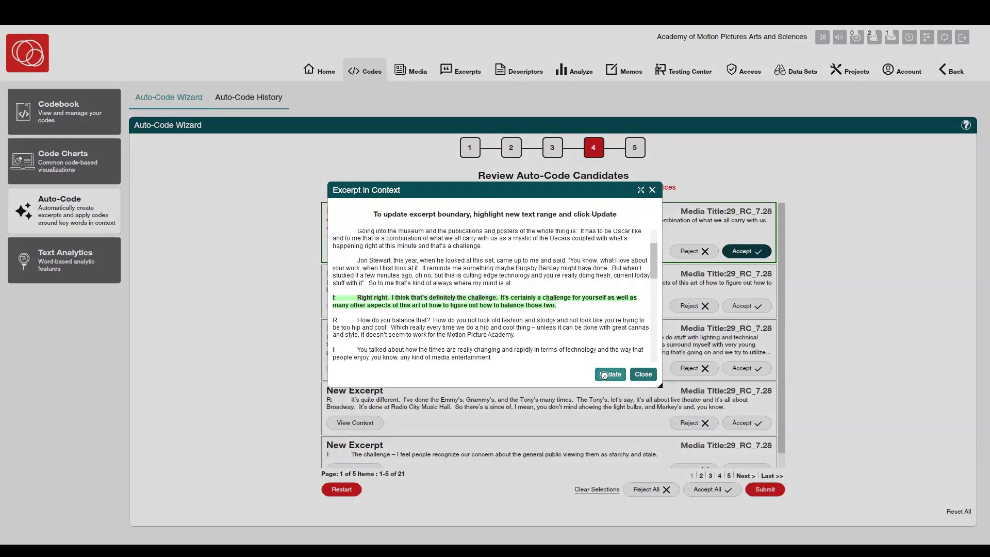
left_click(641, 375)
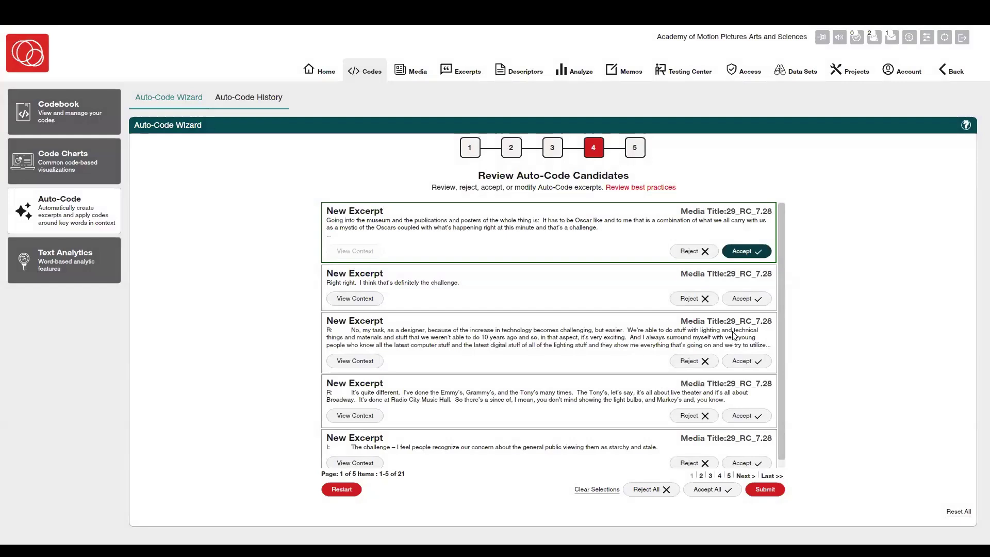
left_click(747, 301)
left_click(747, 362)
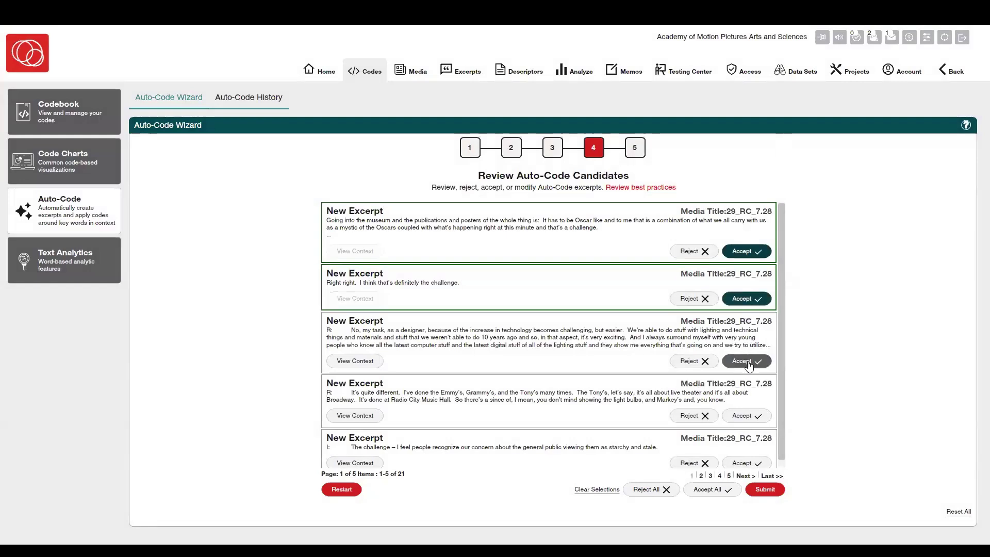
left_click(753, 420)
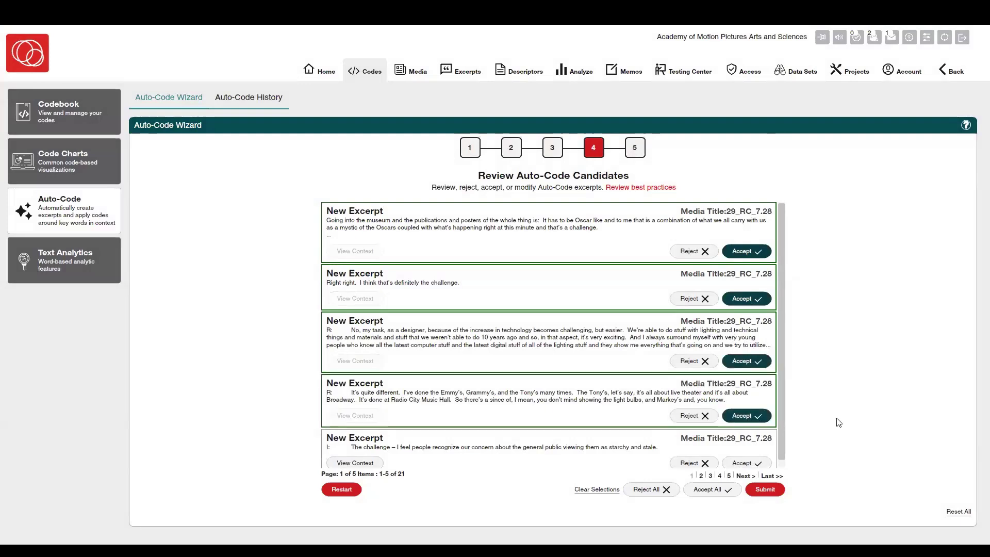
scroll(609, 378, "down", 1)
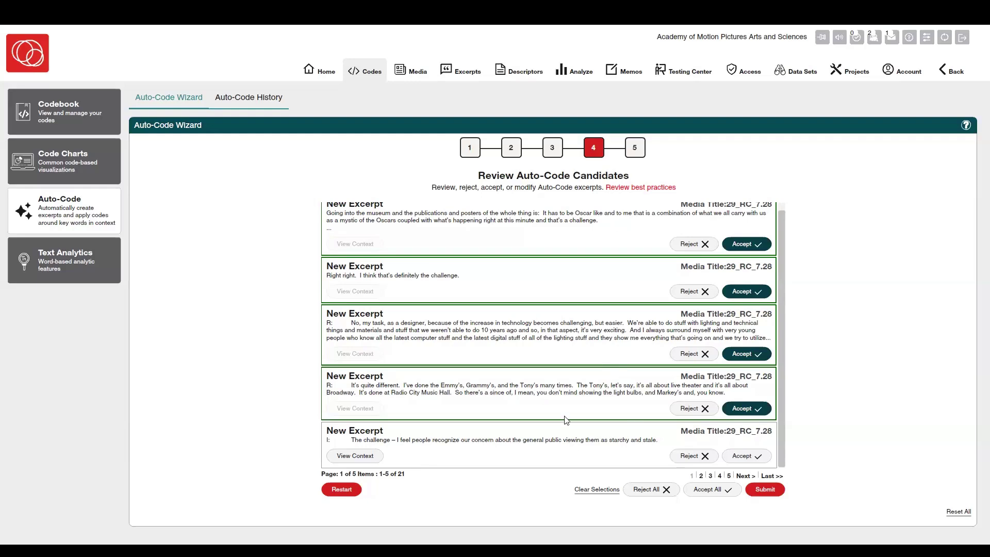
scroll(565, 420, "up", 1)
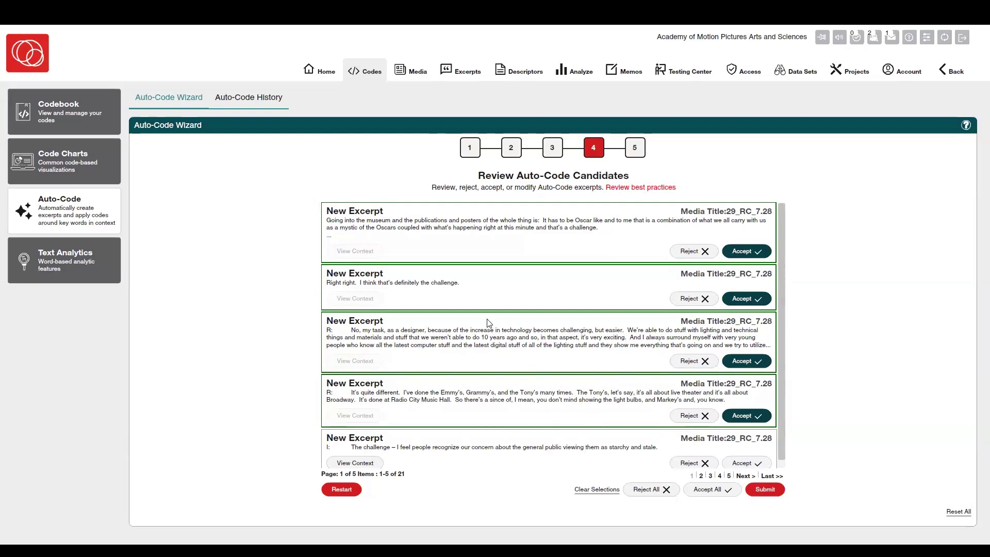
scroll(490, 324, "down", 1)
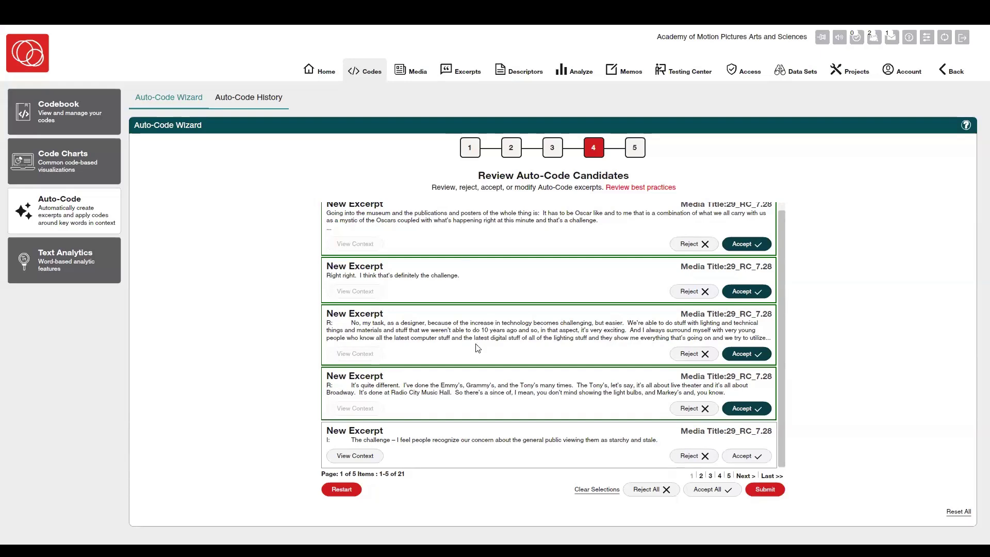
scroll(492, 335, "up", 1)
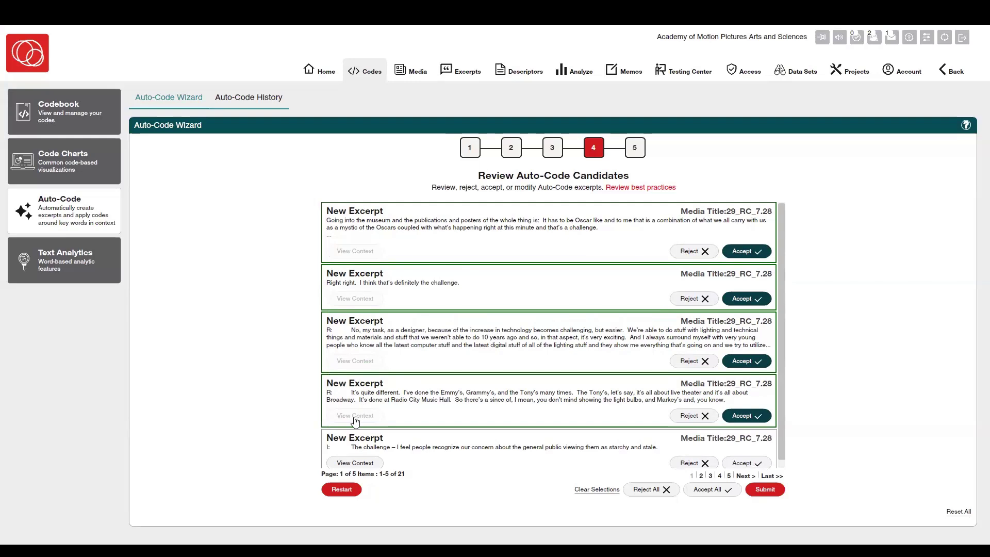
left_click(361, 463)
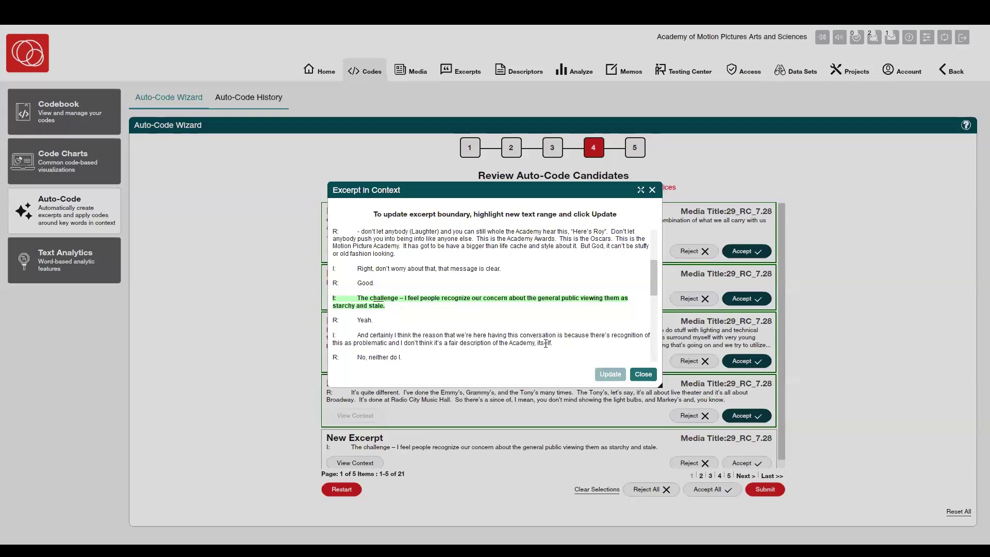
left_click(642, 375)
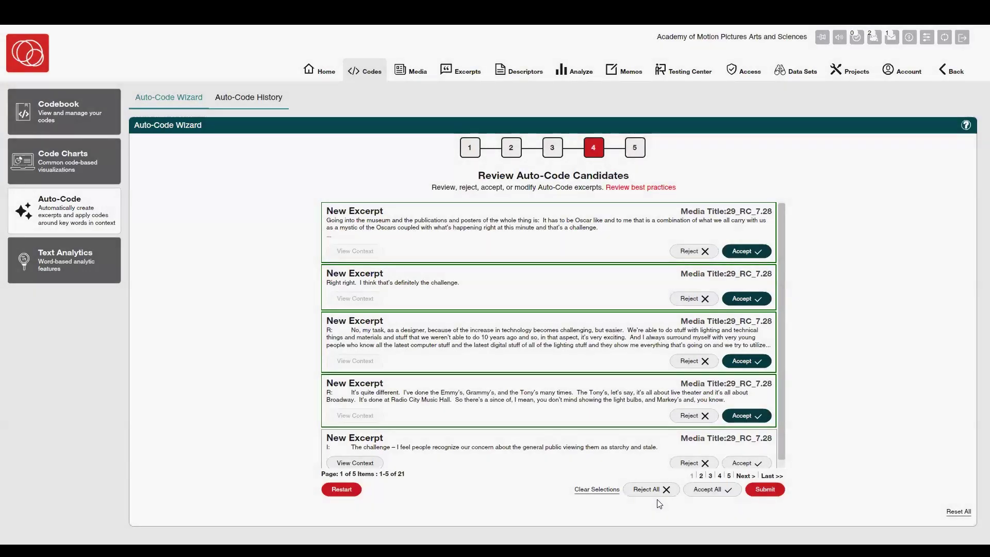
scroll(582, 381, "down", 1)
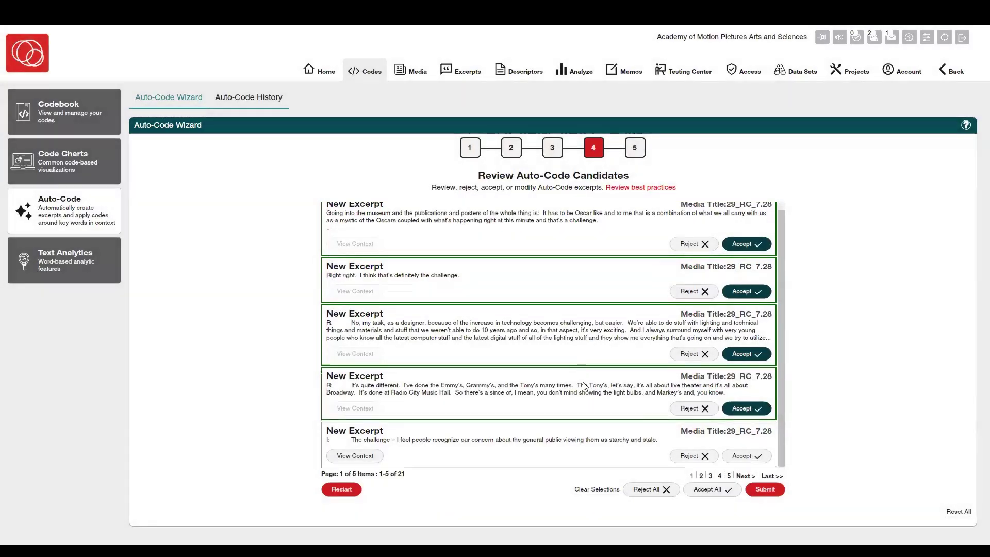
- Submit the four accepted candidates and confirm creating the 4 new excerpts
left_click(764, 491)
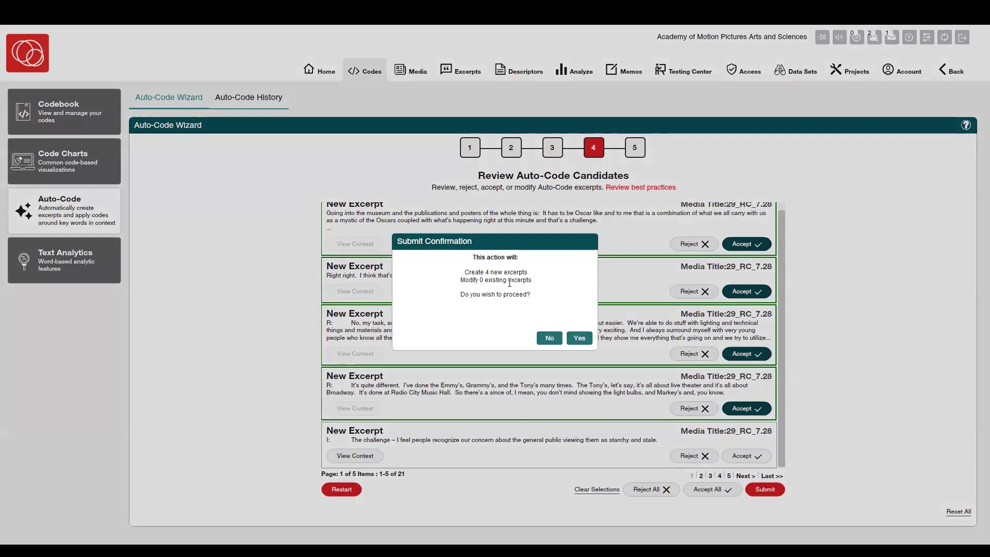
left_click(580, 338)
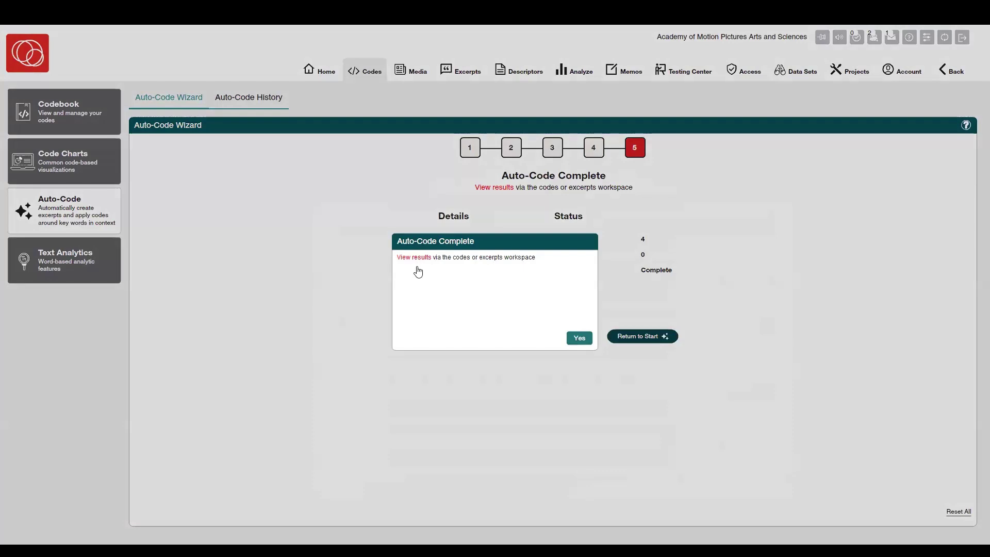
- Accept the Auto-Code Complete notice, leaving 4 accepted excerpts and 17 unreviewed
left_click(575, 339)
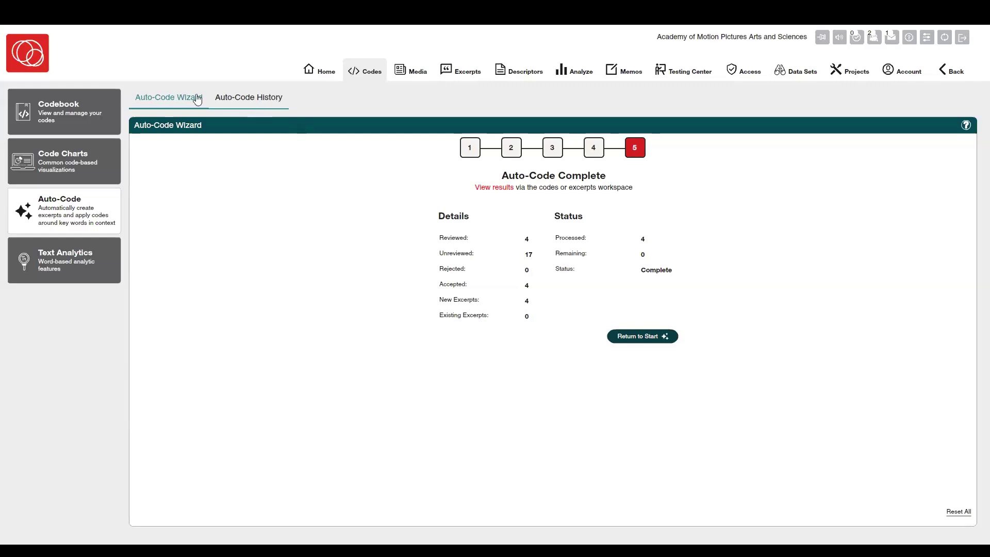
- Check the Auto-Code History for the AC: Museum run, then show the Active Excerpts list
left_click(246, 99)
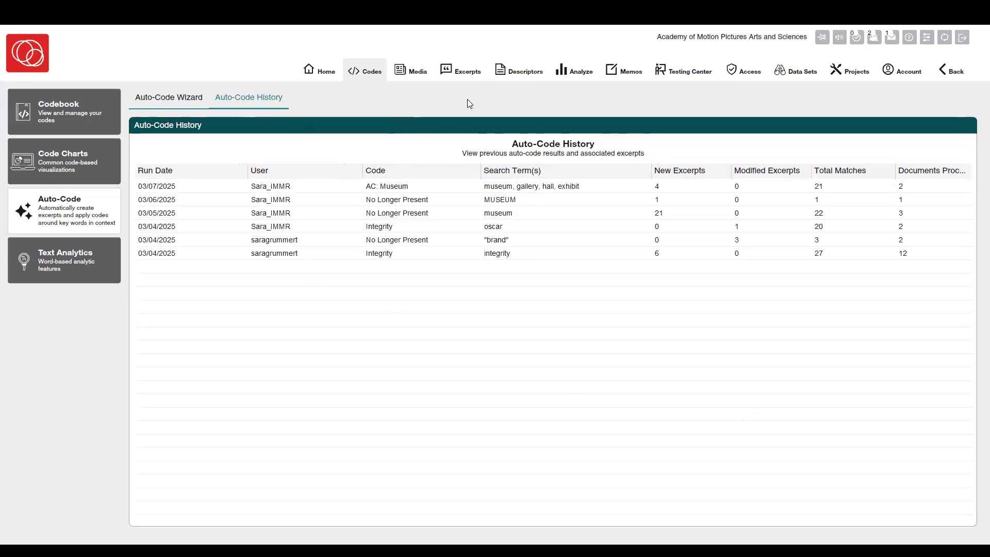
left_click(461, 82)
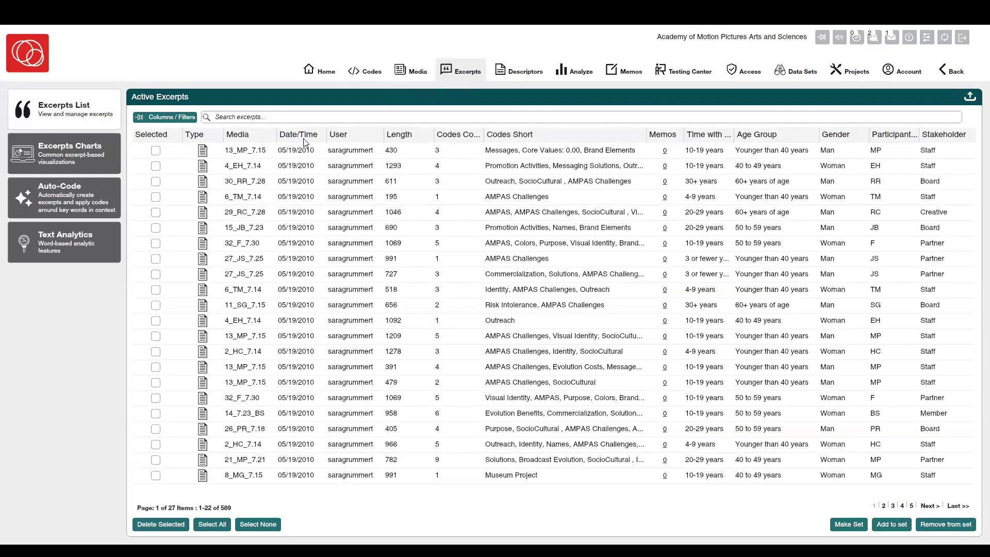
- Sort excerpts newest first by Date/Time and read the top three AC: Museum excerpts from 29_RC_7.28
left_click(304, 140)
left_click(317, 136)
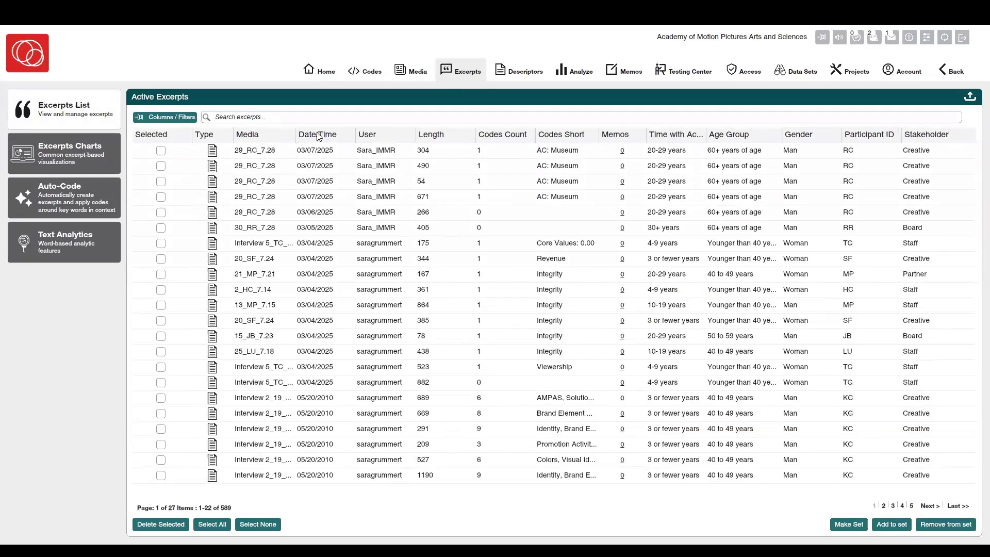
mouse_move(550, 204)
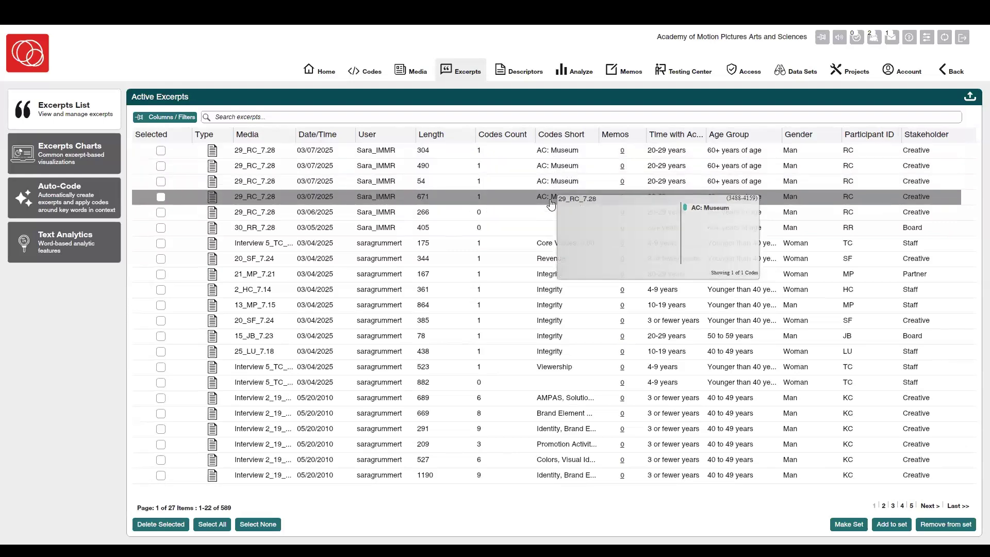
mouse_move(474, 157)
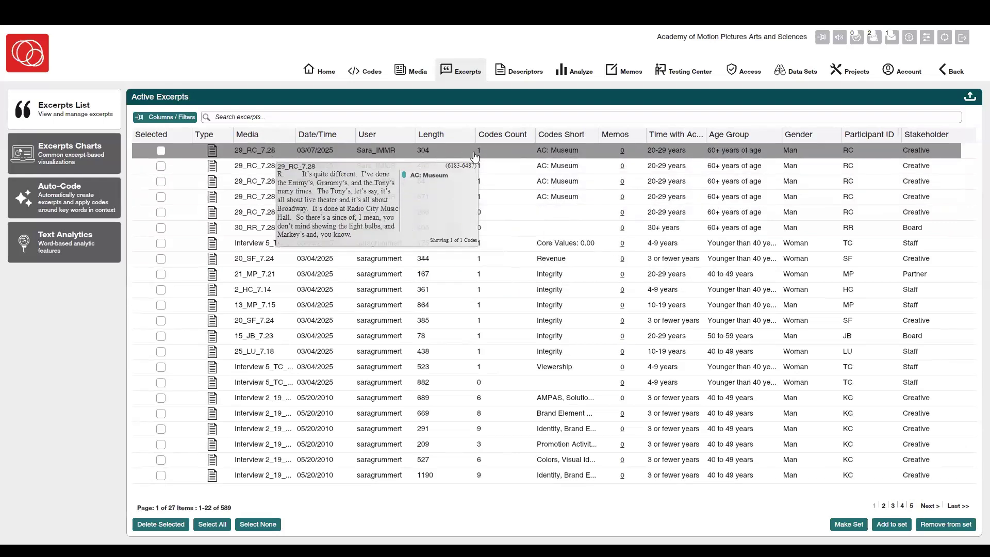
left_click(264, 155)
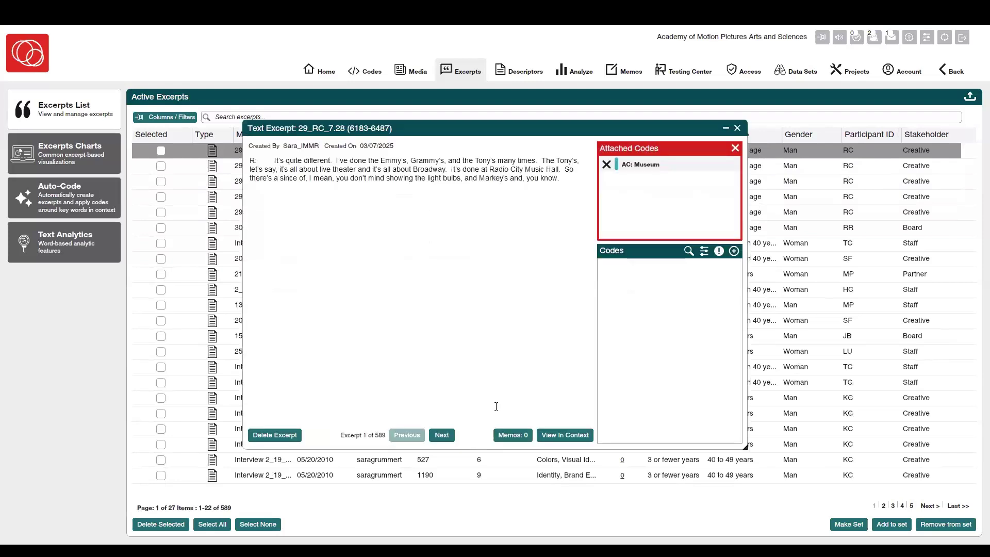
left_click(442, 436)
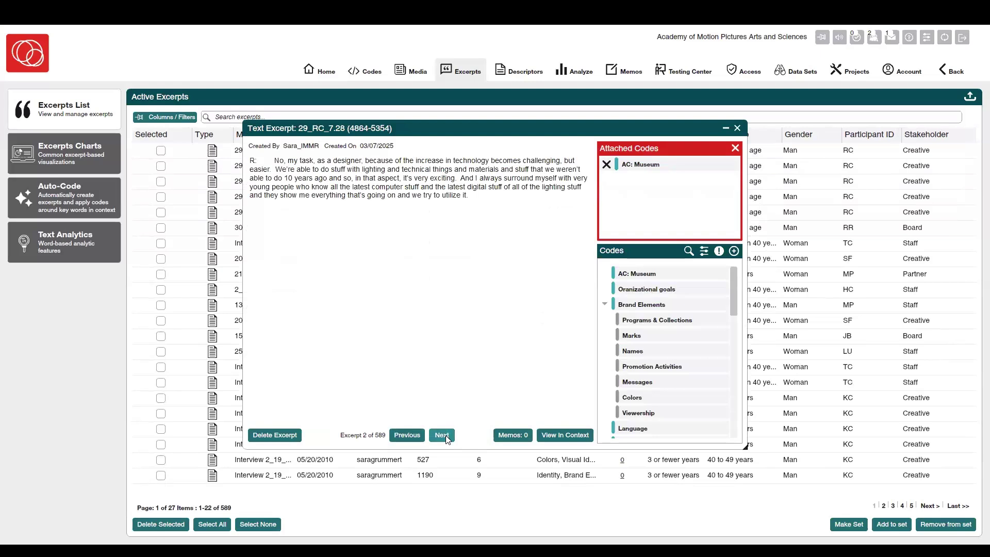
left_click(442, 435)
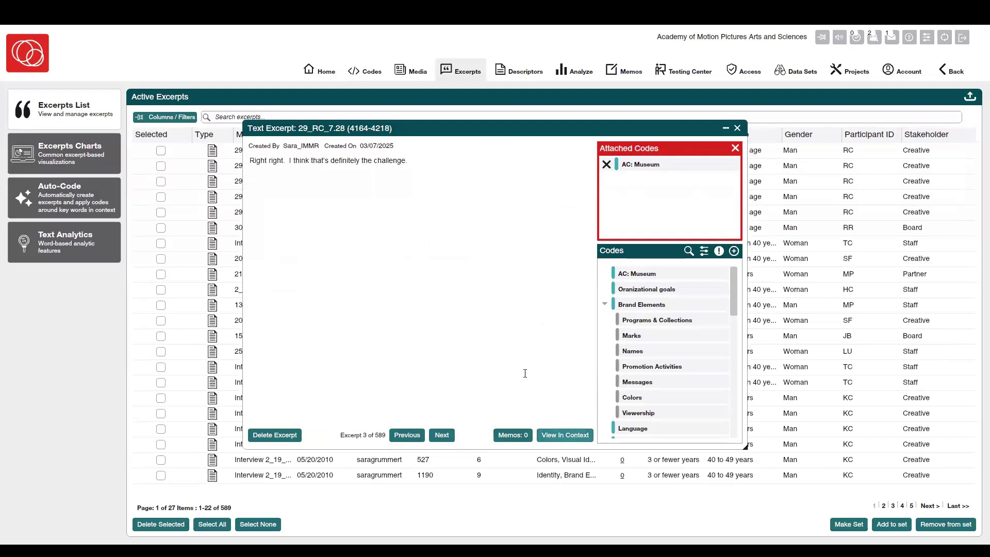
left_click(738, 128)
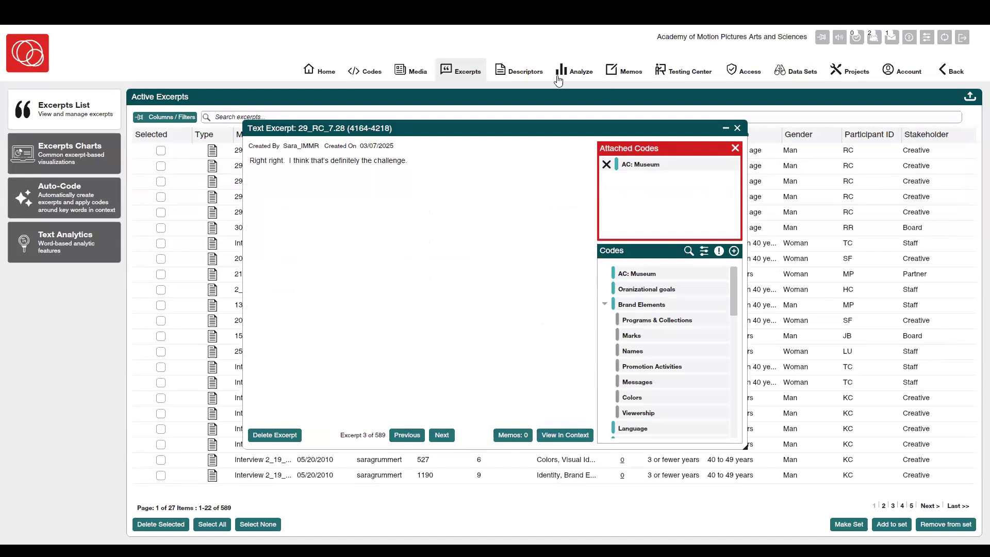
- From the Codes tab, list AC: Museum's 4 excerpts, check their media, and view the first one
left_click(360, 72)
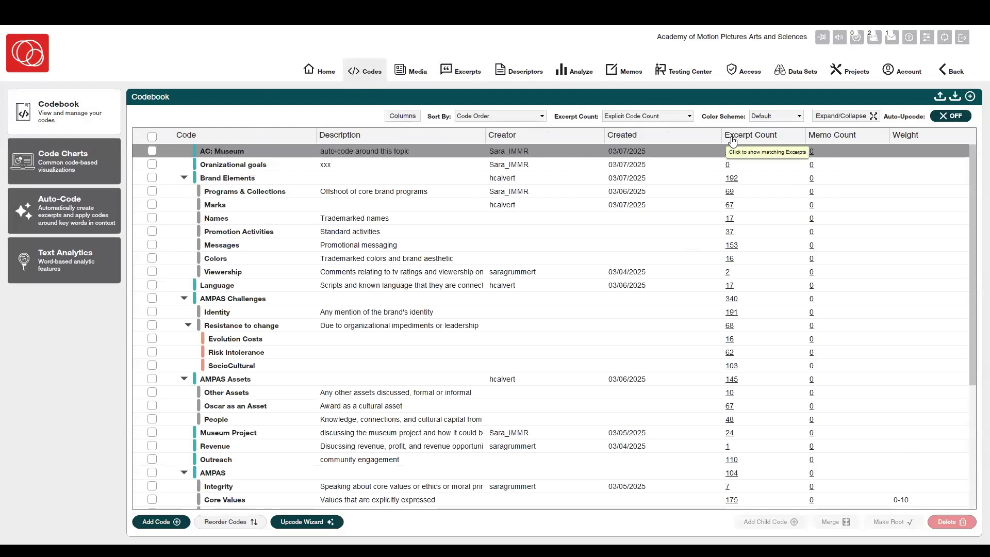
left_click(728, 155)
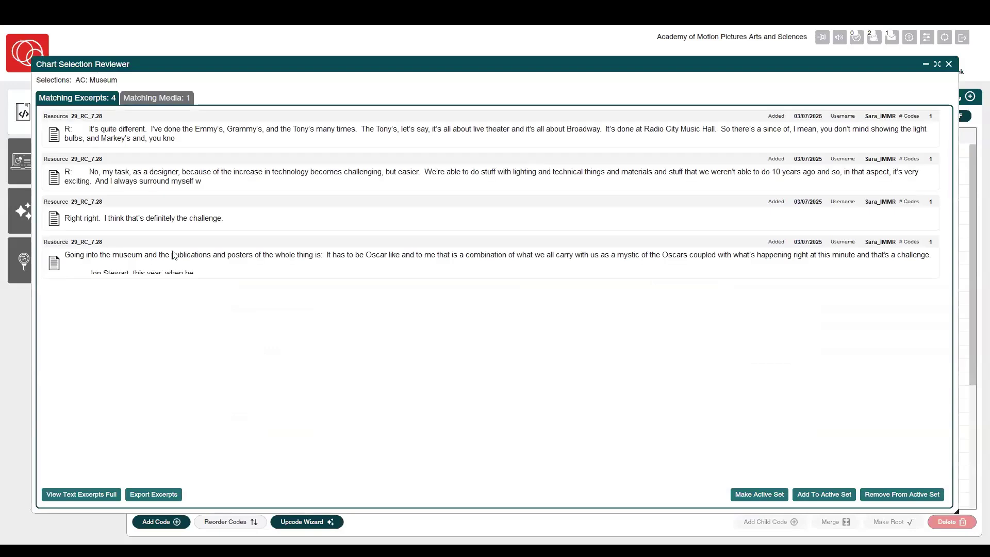
mouse_move(333, 146)
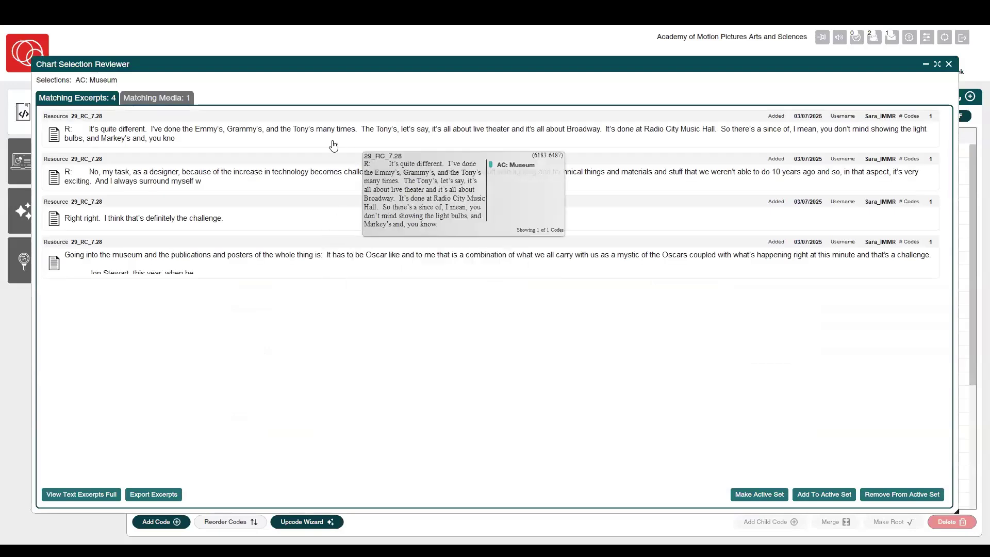
left_click(163, 99)
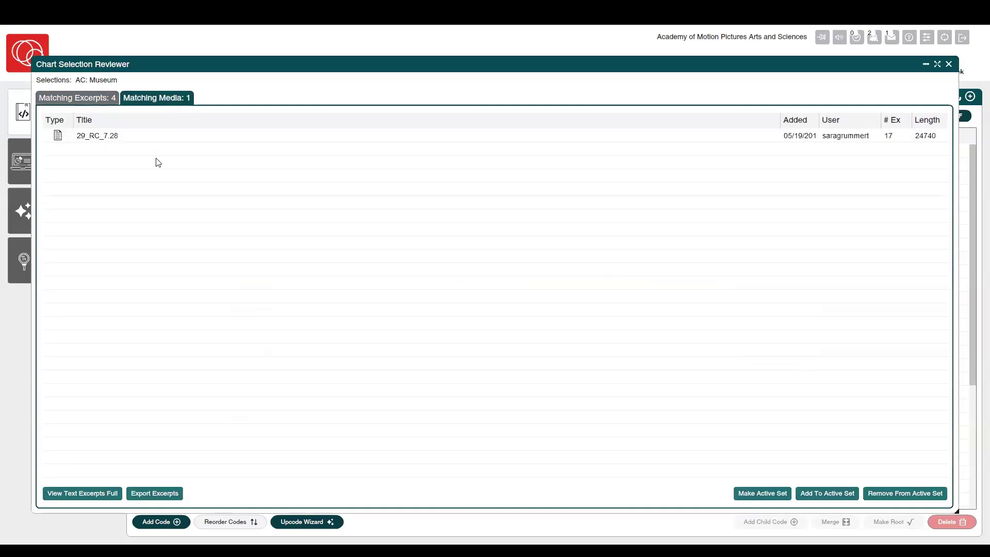
left_click(99, 105)
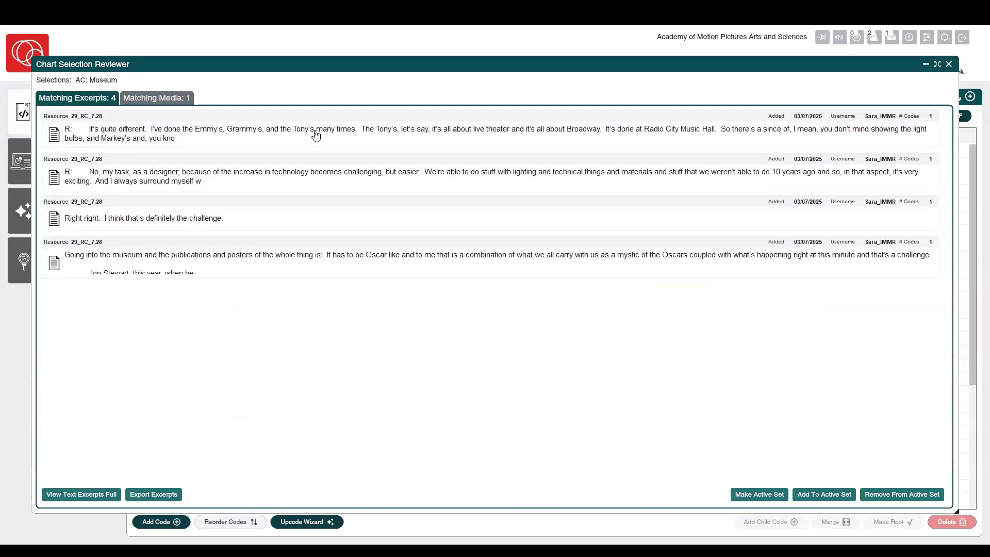
left_click(359, 133)
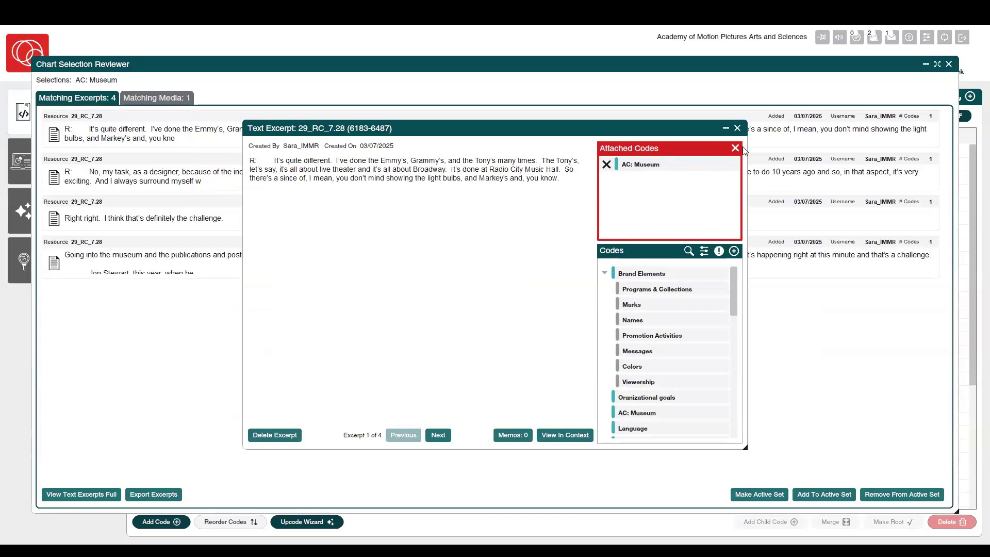
left_click(737, 128)
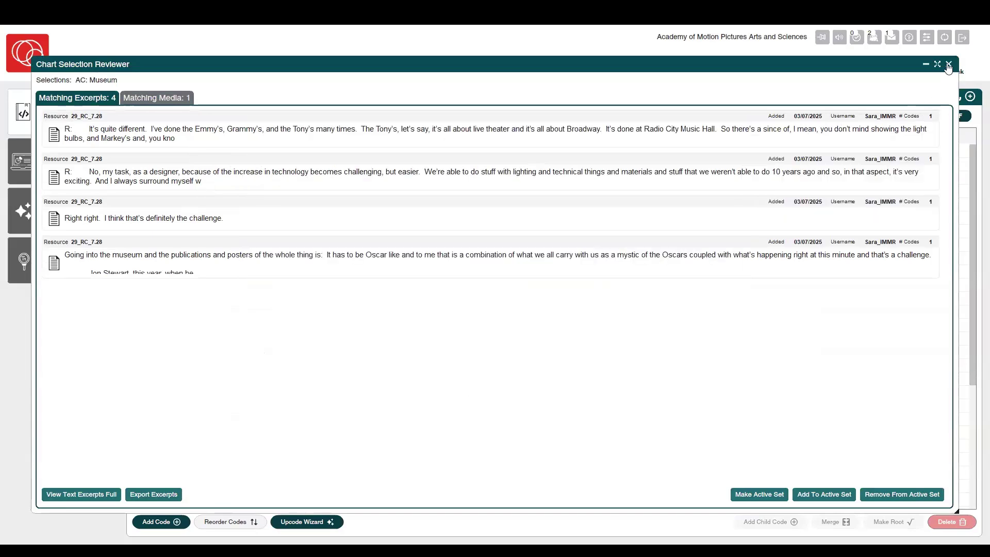
- Close the reviewer and tick AC: Museum (4 excerpts) and Museum Project (24) in the codebook
left_click(948, 64)
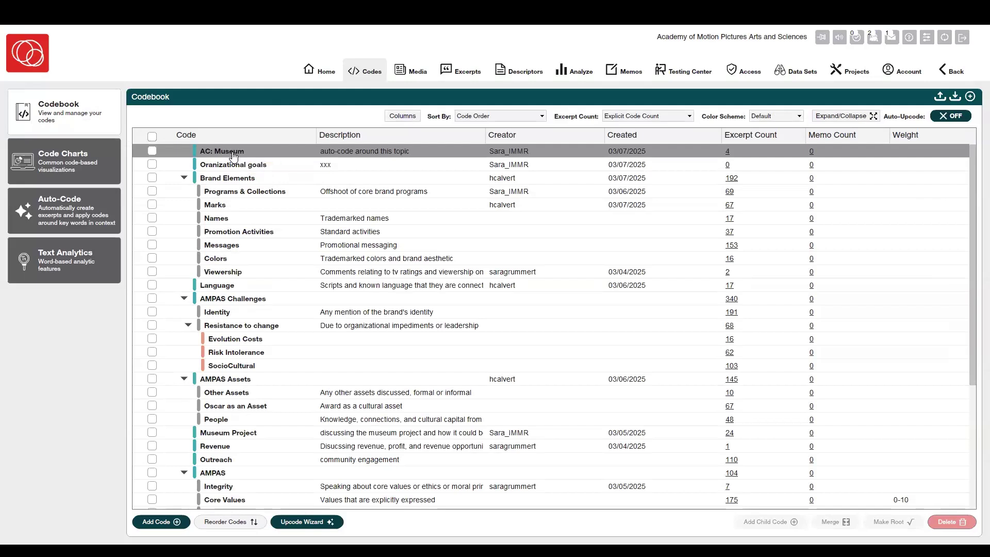
left_click(151, 151)
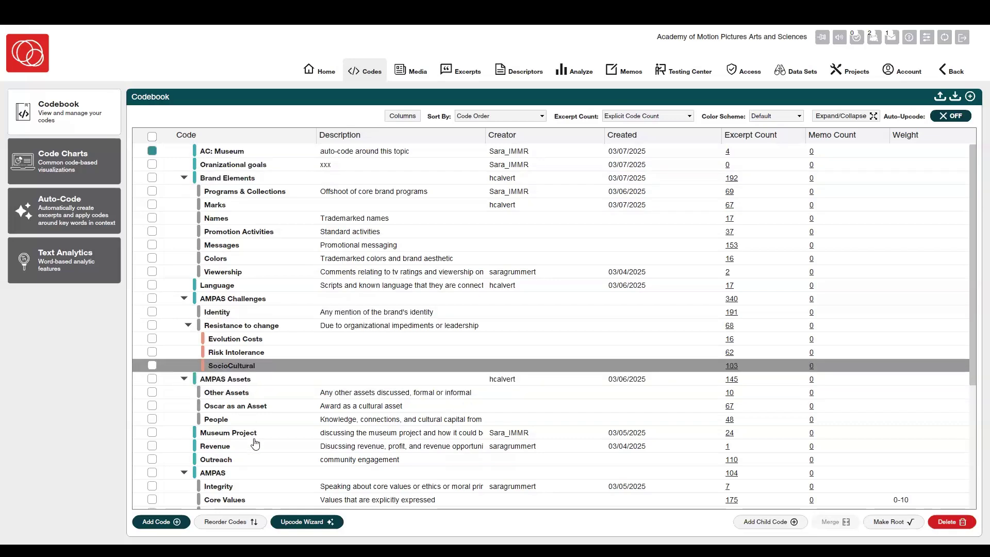
scroll(229, 439, "down", 4)
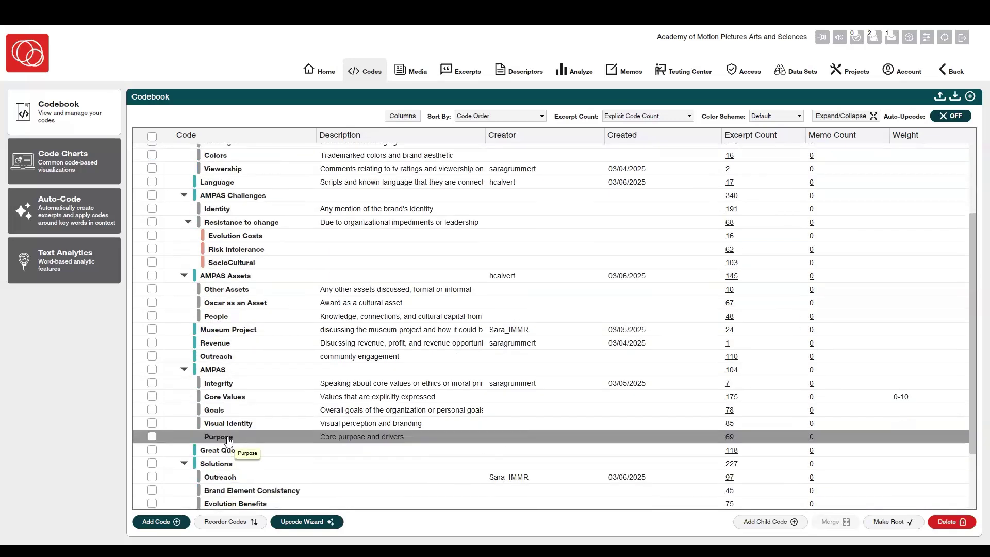
scroll(229, 438, "up", 2)
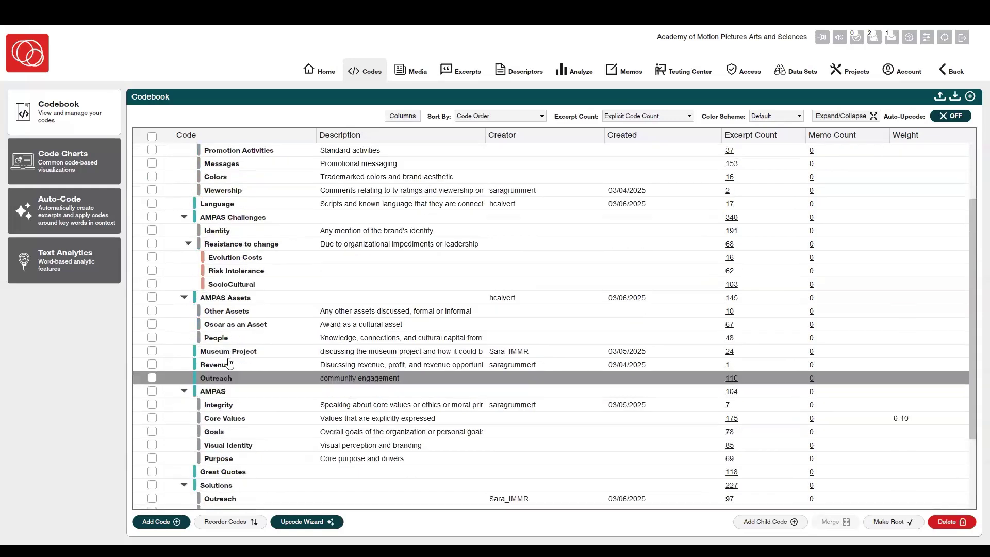
left_click(152, 352)
scroll(320, 192, "up", 2)
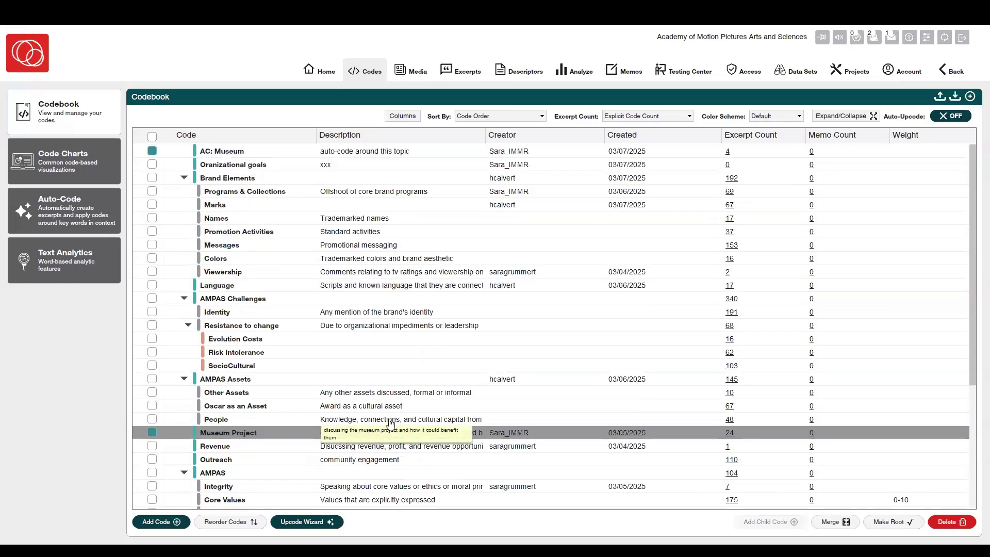
- Merge AC: Museum into Museum Project as primary code, confirming and closing the summary
left_click(831, 521)
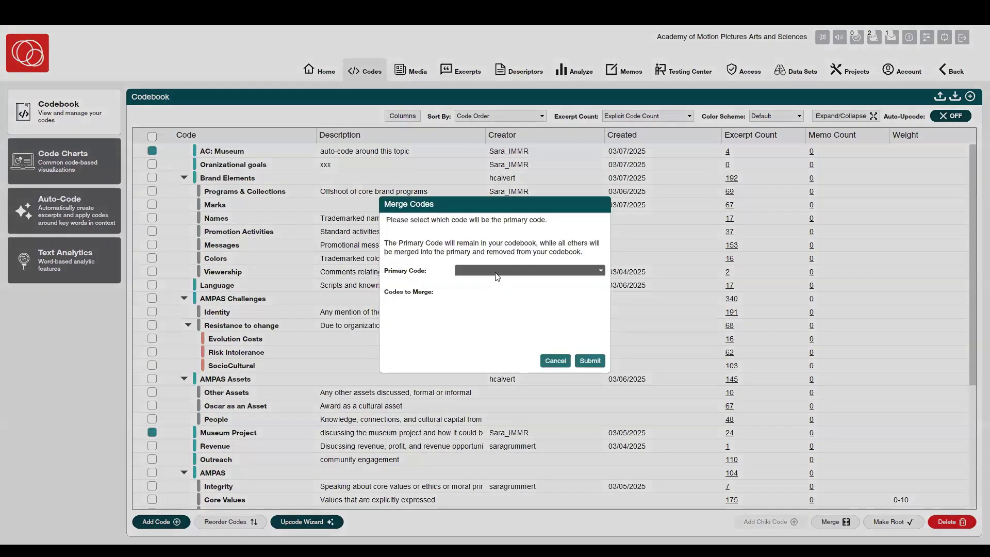
left_click(497, 271)
left_click(483, 294)
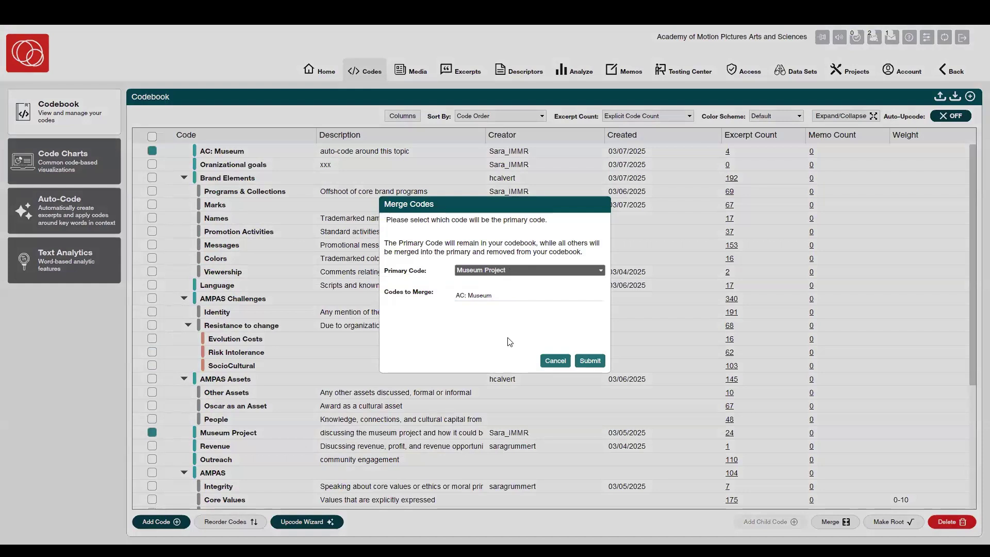
left_click(590, 361)
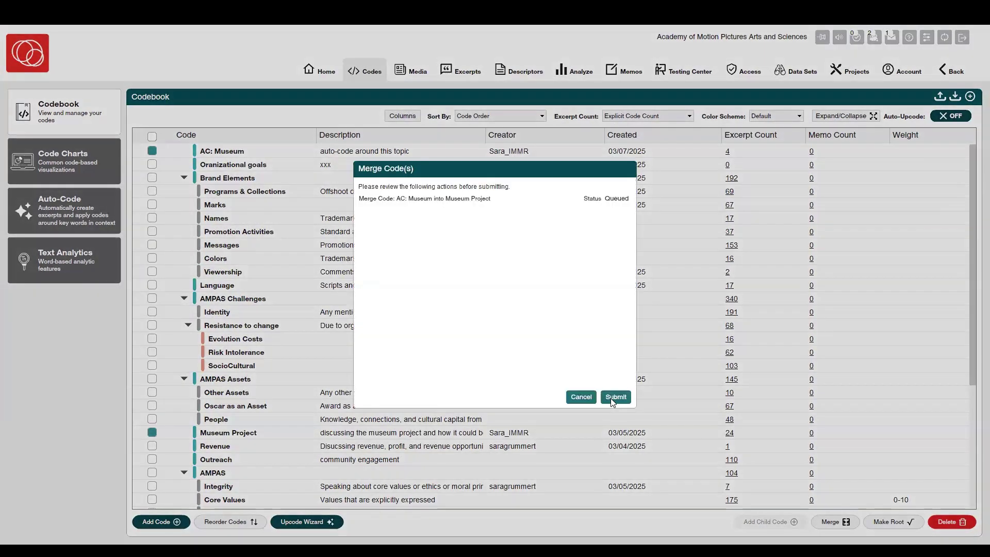
left_click(611, 397)
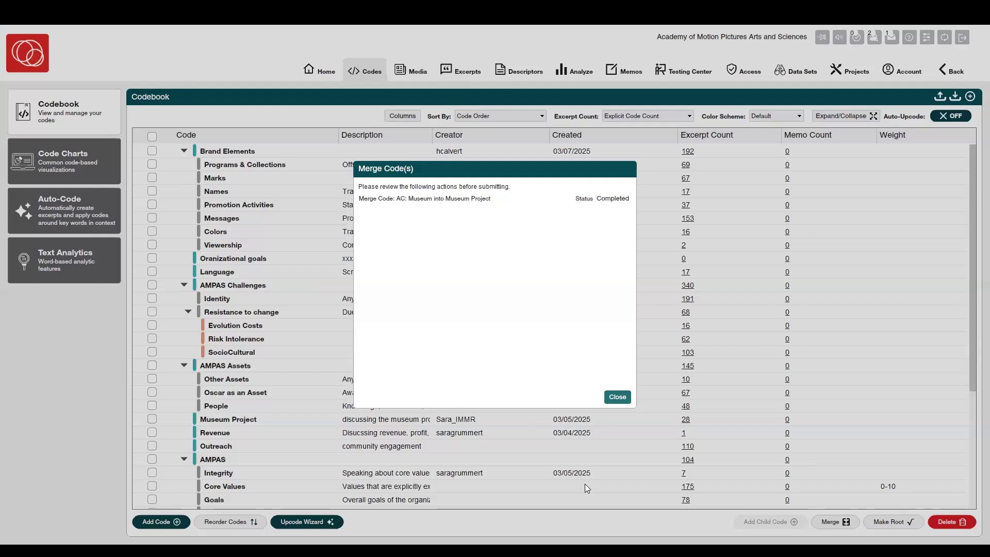
left_click(615, 401)
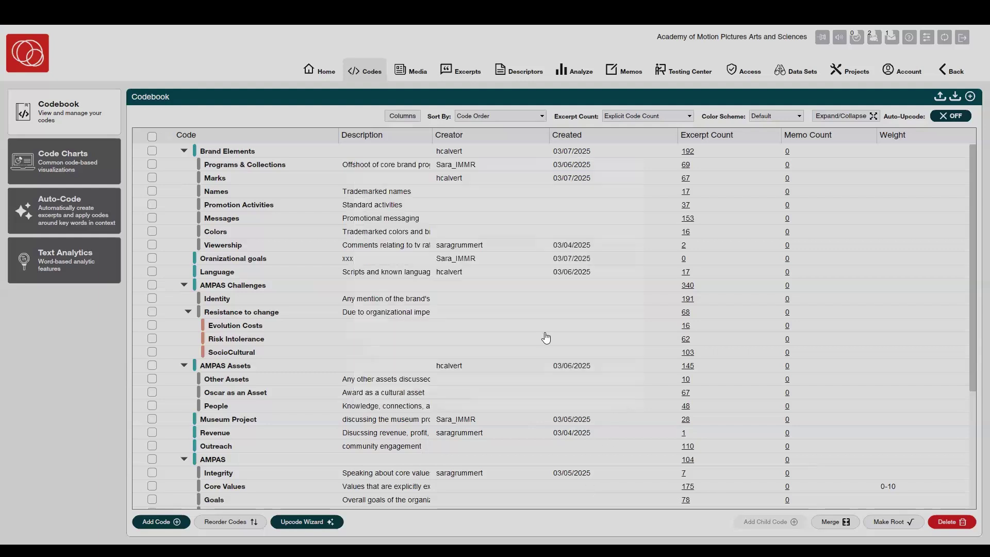